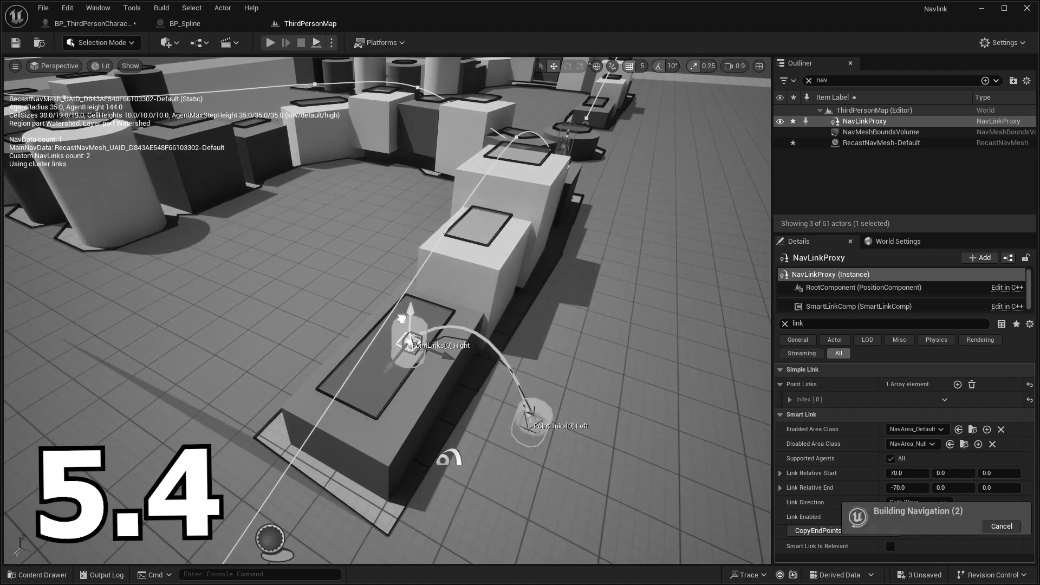
Duplicate the nav link proxy on the long low block and place the copy farther along the same block
right_click_drag(402, 318, 314, 325)
left_click_drag(355, 332, 372, 333)
left_click(336, 406)
left_click_drag(319, 408, 407, 396, "alt")
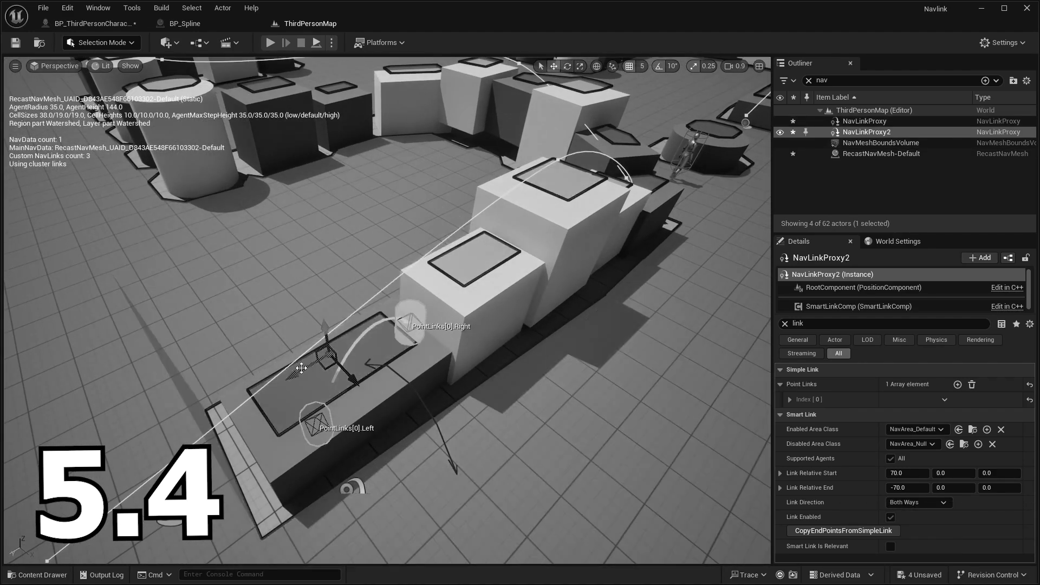
Simulate the level and watch the characters travel along both rows of blocks using the generated nav links
key("alt+p")
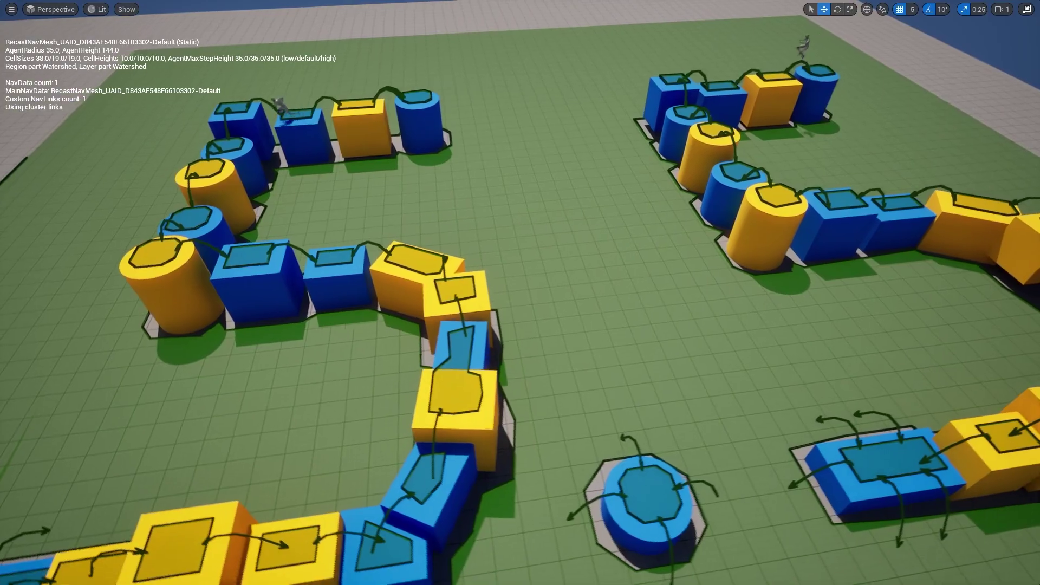
scroll(520, 293, "down", 6)
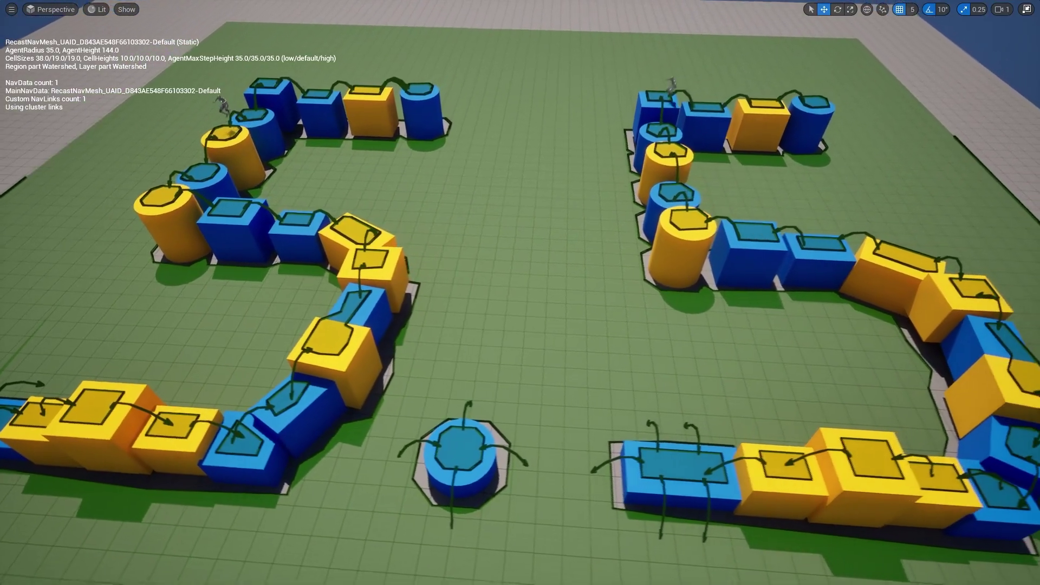
right_click_drag(520, 293, 477, 292)
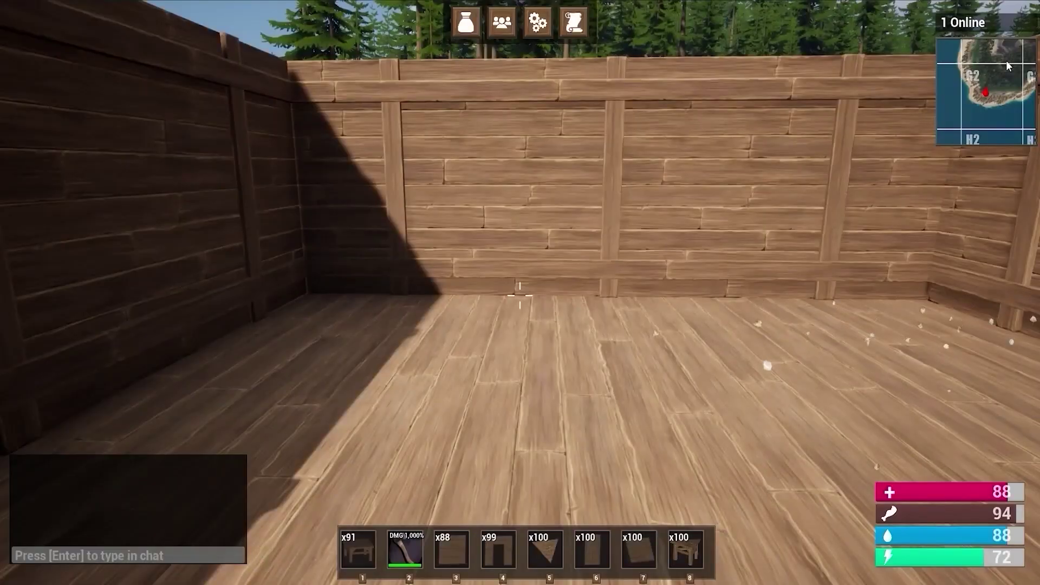
key("Tab")
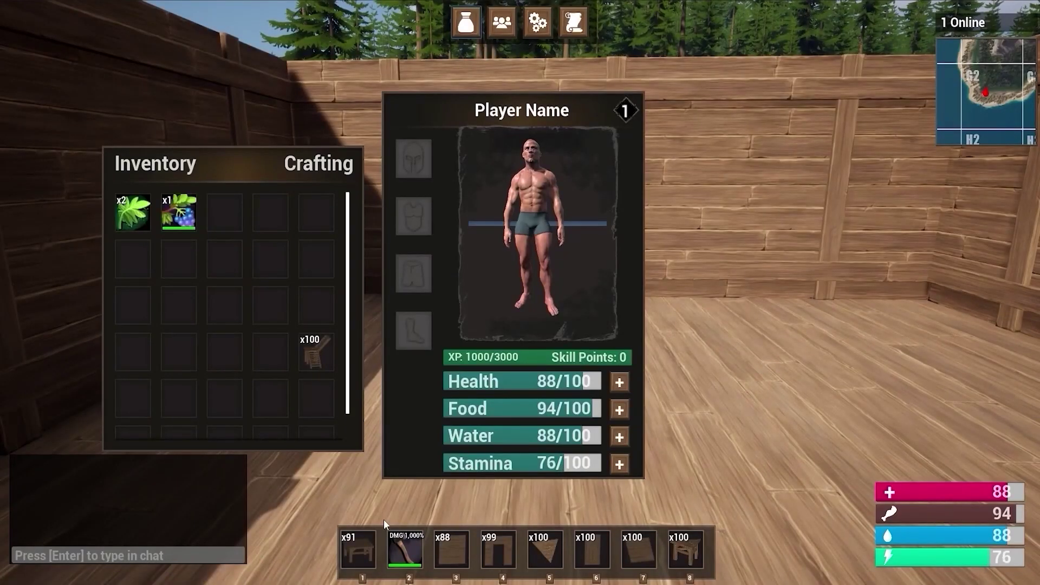
key("Tab")
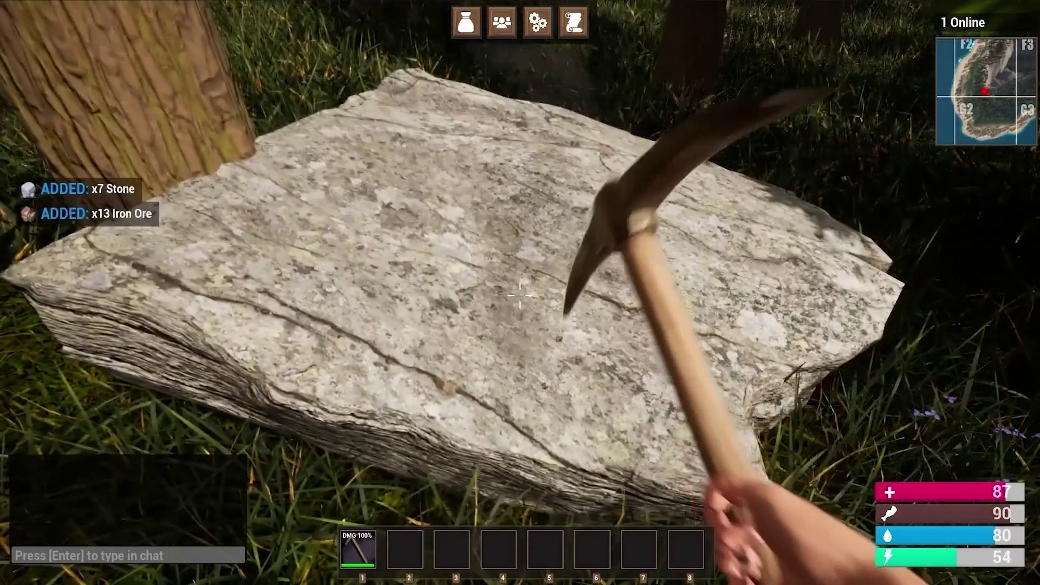
left_click(520, 295)
left_click(520, 295)
left_click(520, 296)
left_click(520, 296)
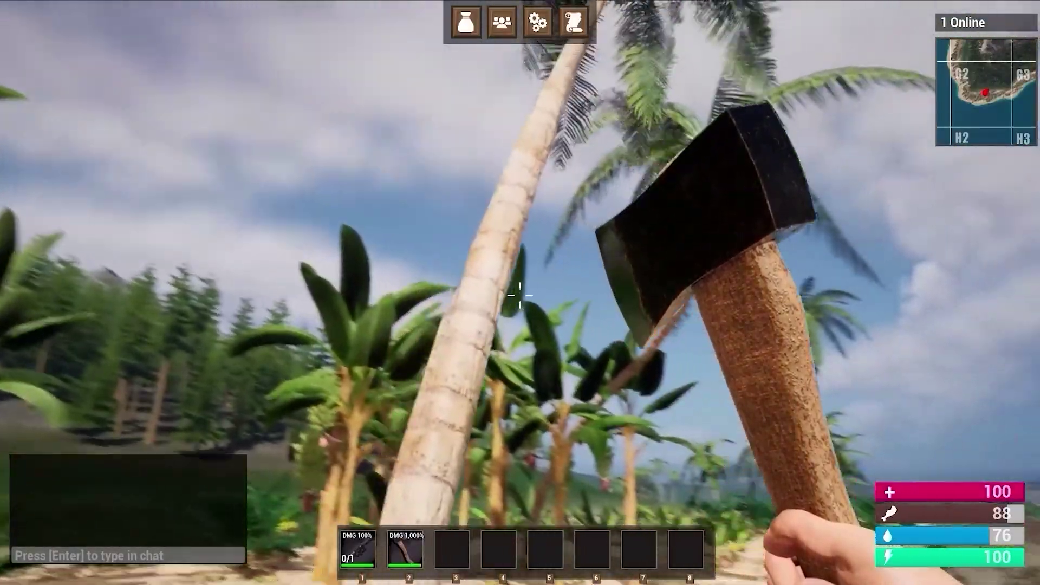
left_click(520, 295)
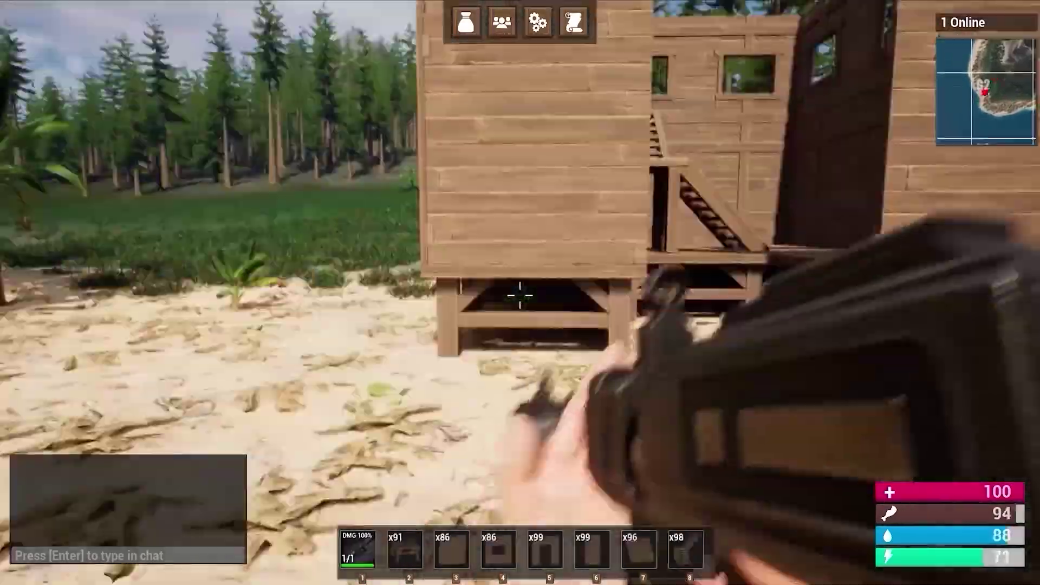
left_click(520, 295)
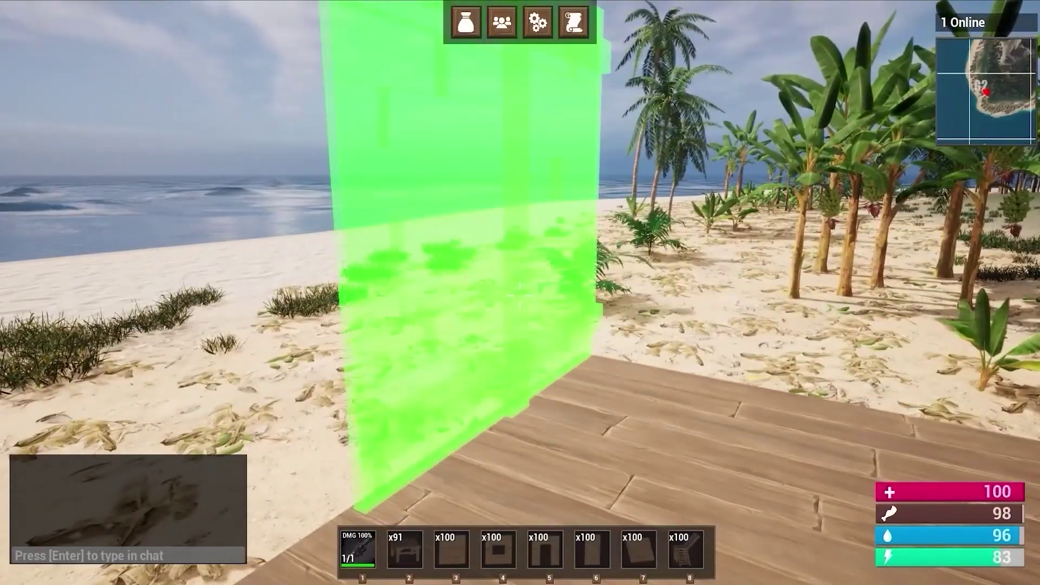
left_click(520, 295)
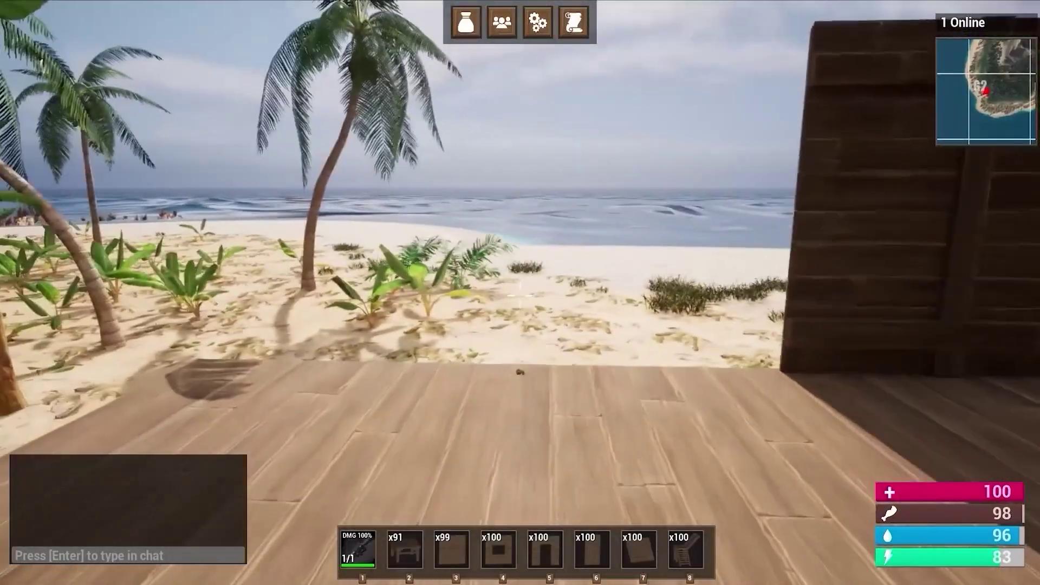
left_click(520, 295)
key("3")
left_click(520, 295)
key("3")
left_click(520, 295)
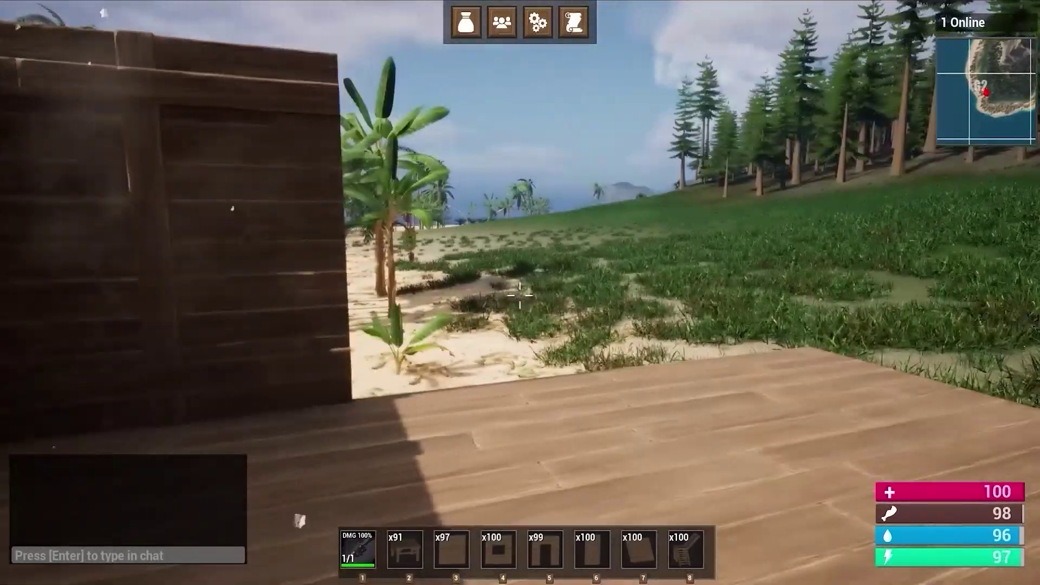
key("e")
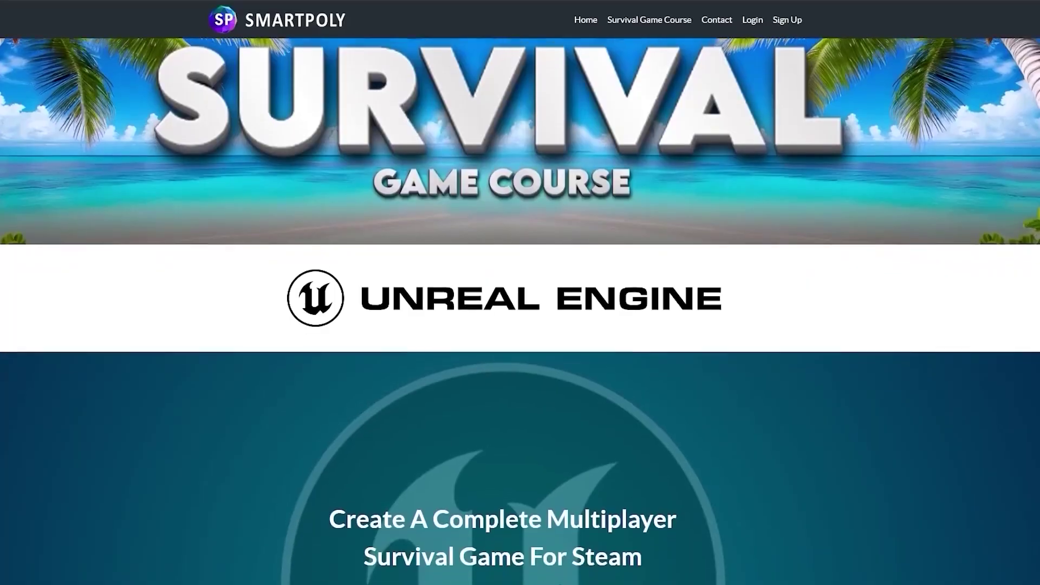
scroll(520, 292, "down", 4)
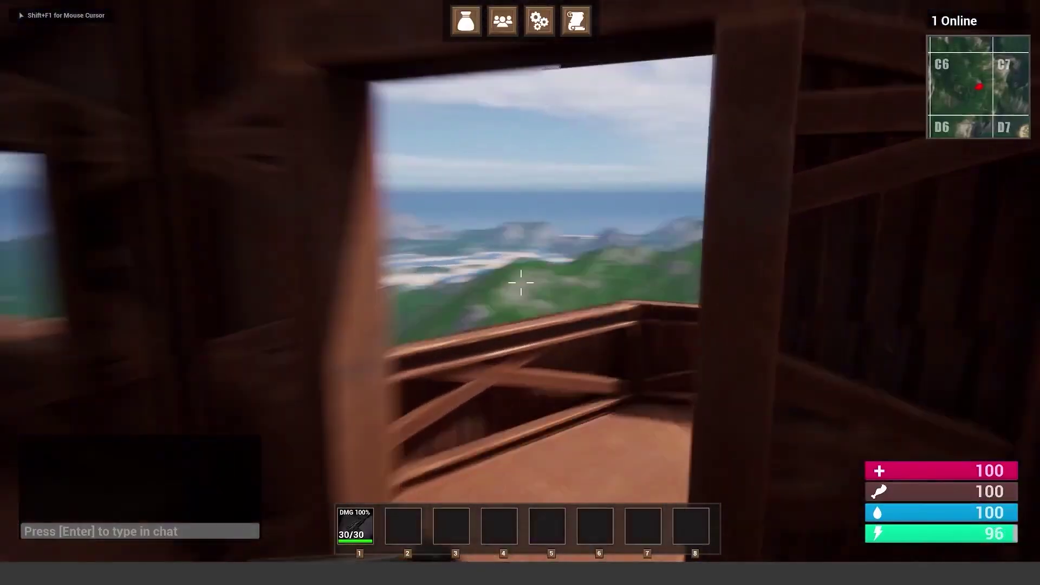
key("w")
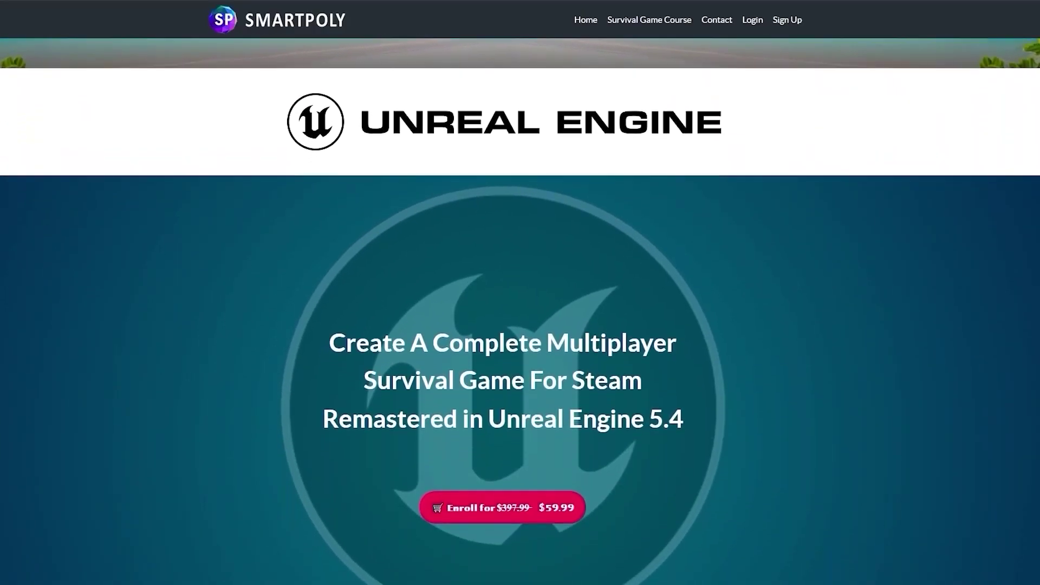
scroll(520, 293, "down", 2)
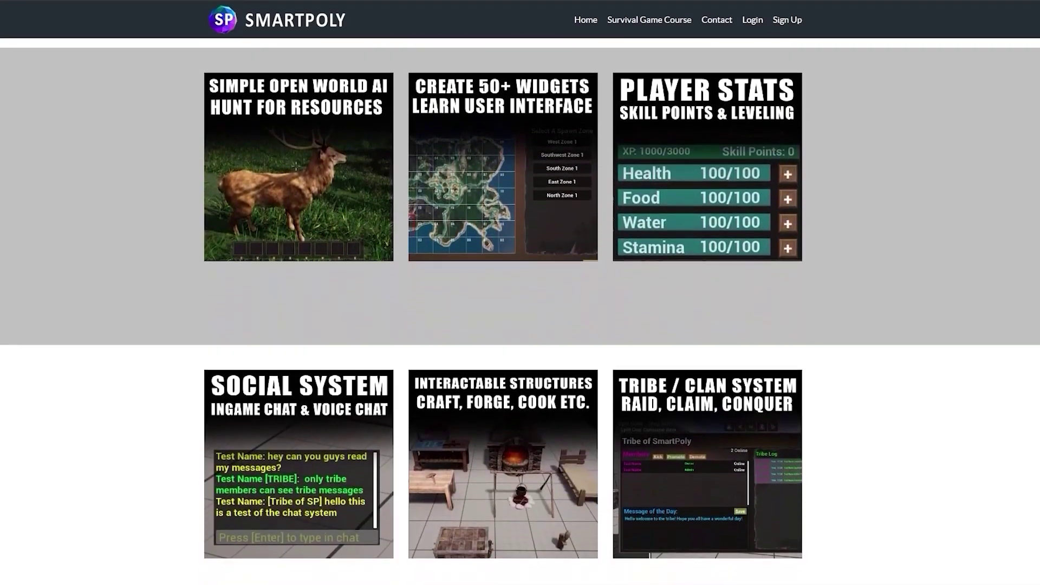
scroll(520, 292, "down", 2)
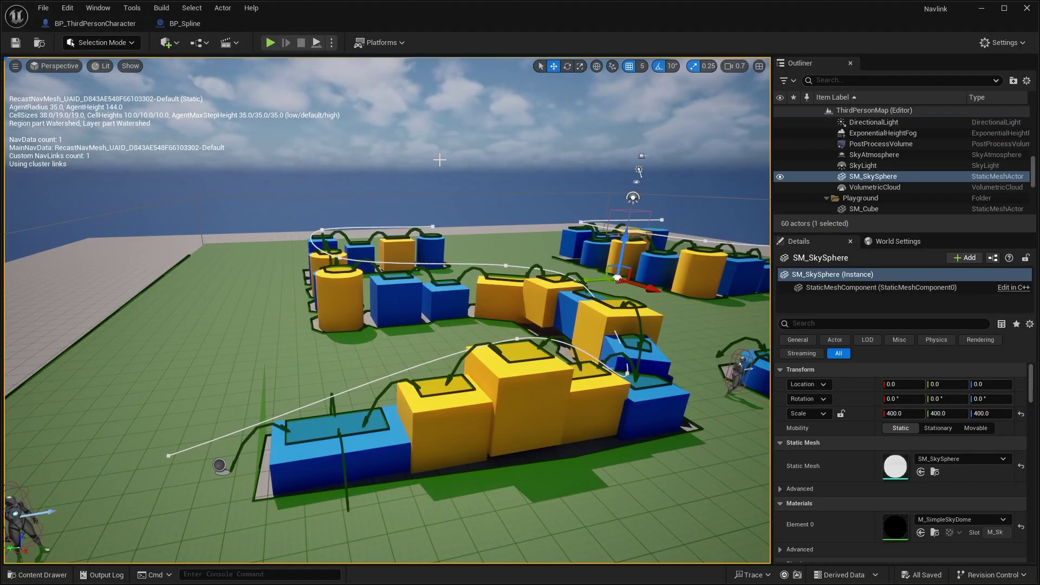
Simulate the level and follow the character jumping along the first row of blocks to its far end
key("s")
right_click_drag(439, 160, 429, 182)
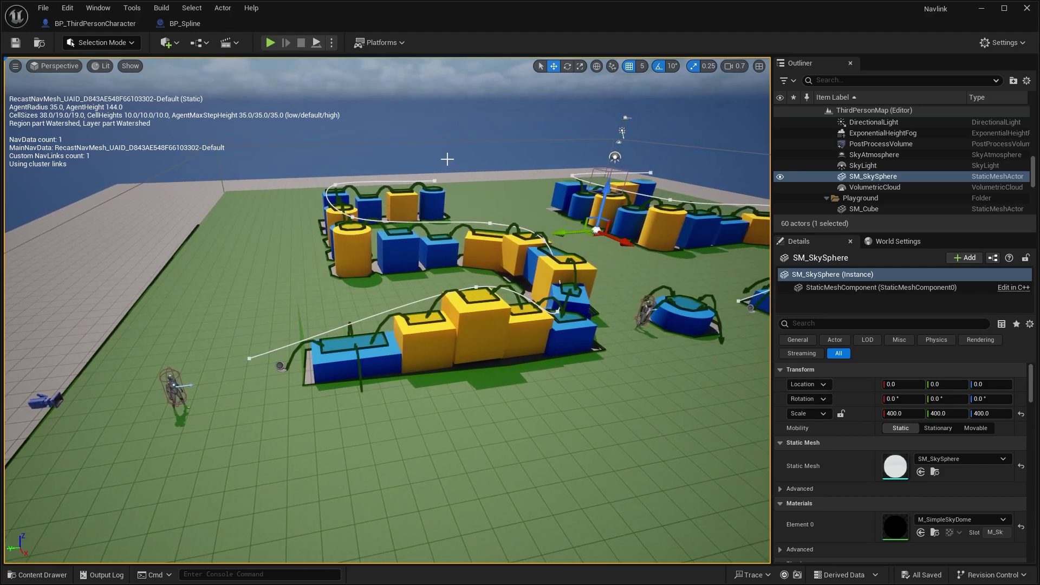
key("w")
right_click_drag(447, 158, 406, 159)
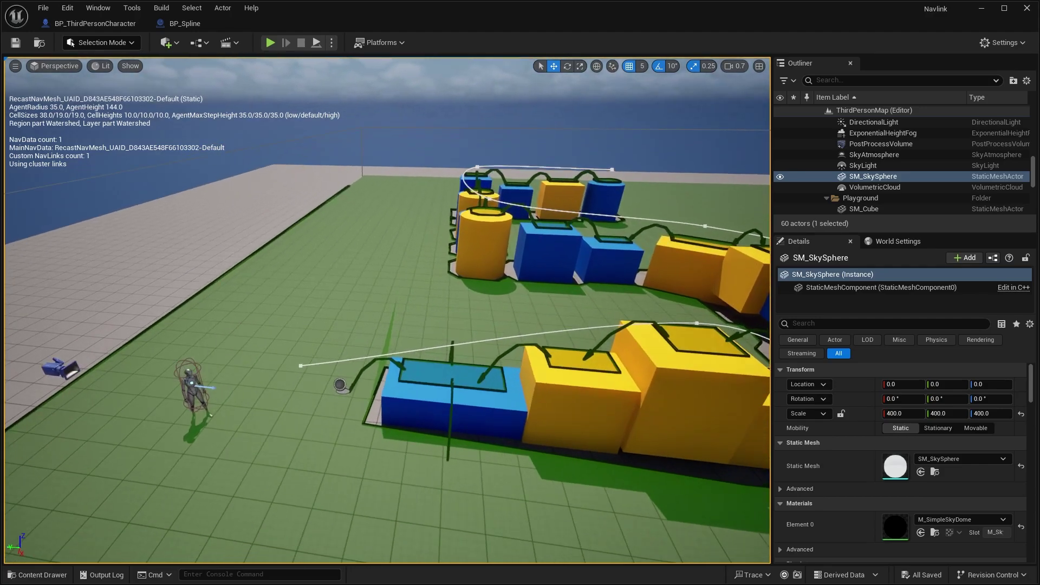
left_click(318, 43)
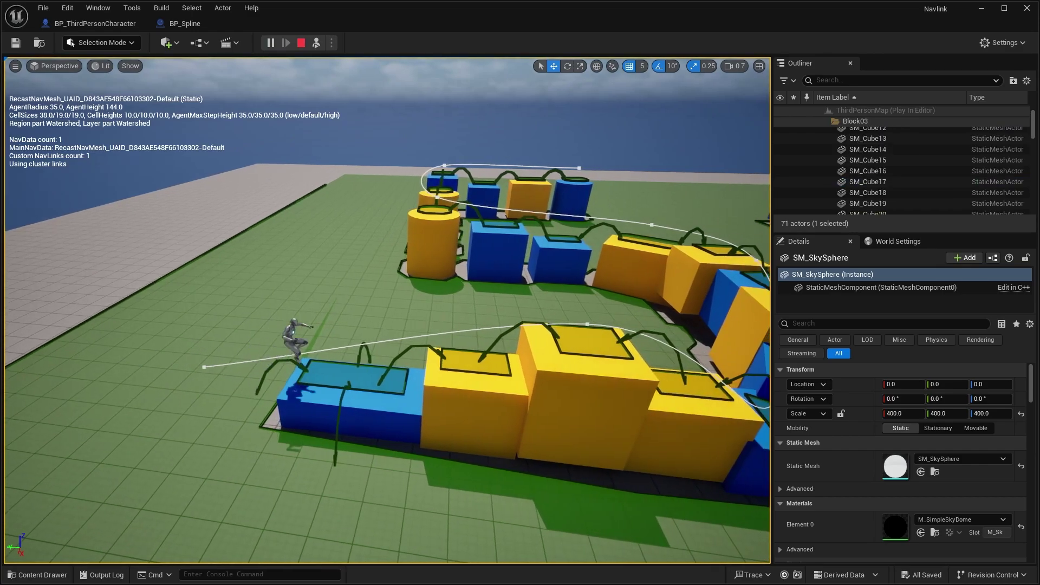
key("d")
right_click_drag(168, 321, 150, 322)
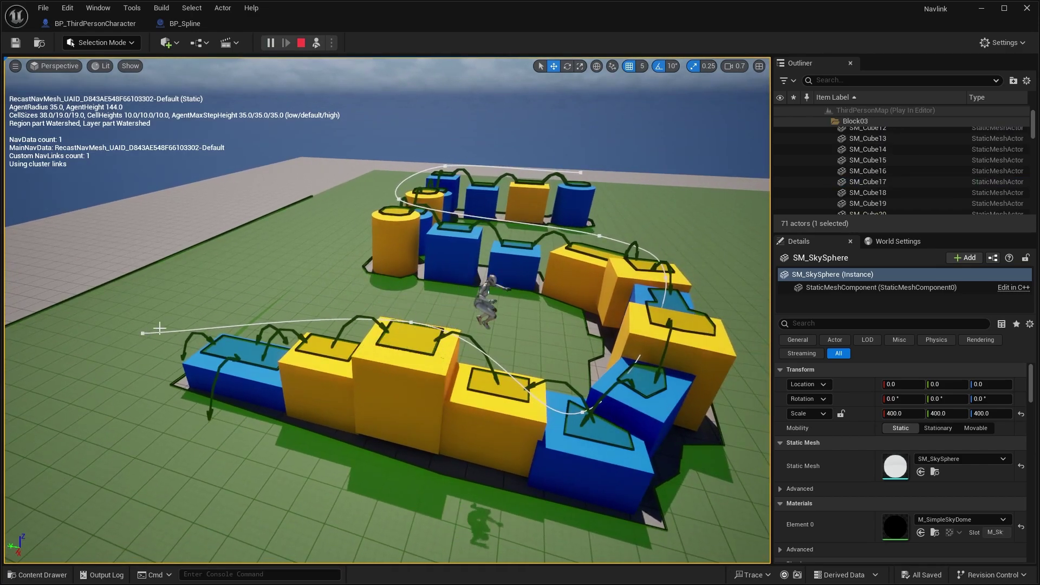
right_click_drag(438, 372, 488, 371)
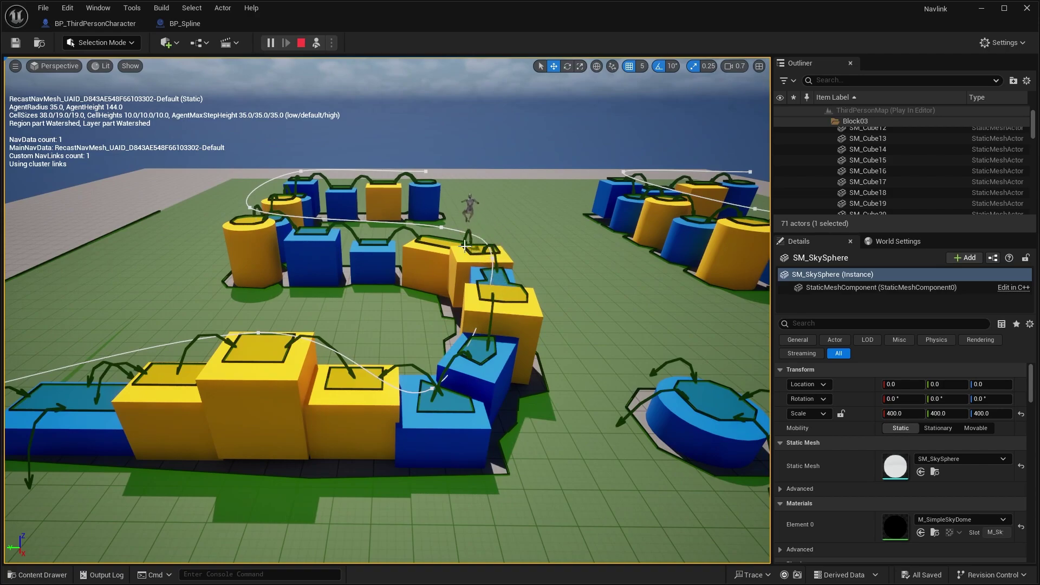
key("a")
right_click_drag(257, 213, 541, 211)
right_click_drag(425, 410, 449, 408)
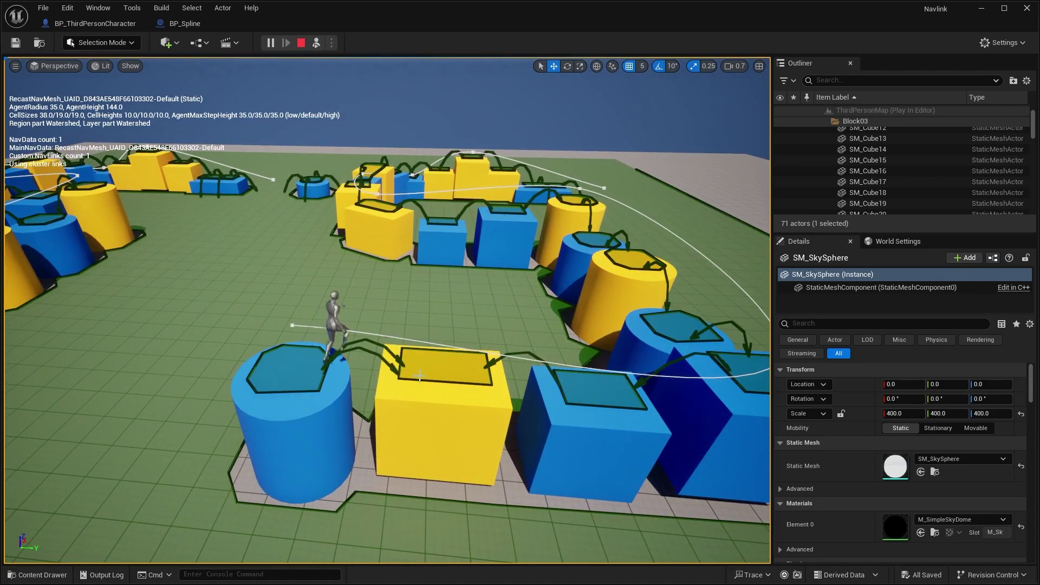
Watch the characters run back along both rows of blocks and stop the simulation
mouse_move(436, 372)
right_mouse_down()
mouse_move(477, 387)
mouse_move(431, 372)
right_mouse_up()
right_click_drag(476, 399, 459, 369)
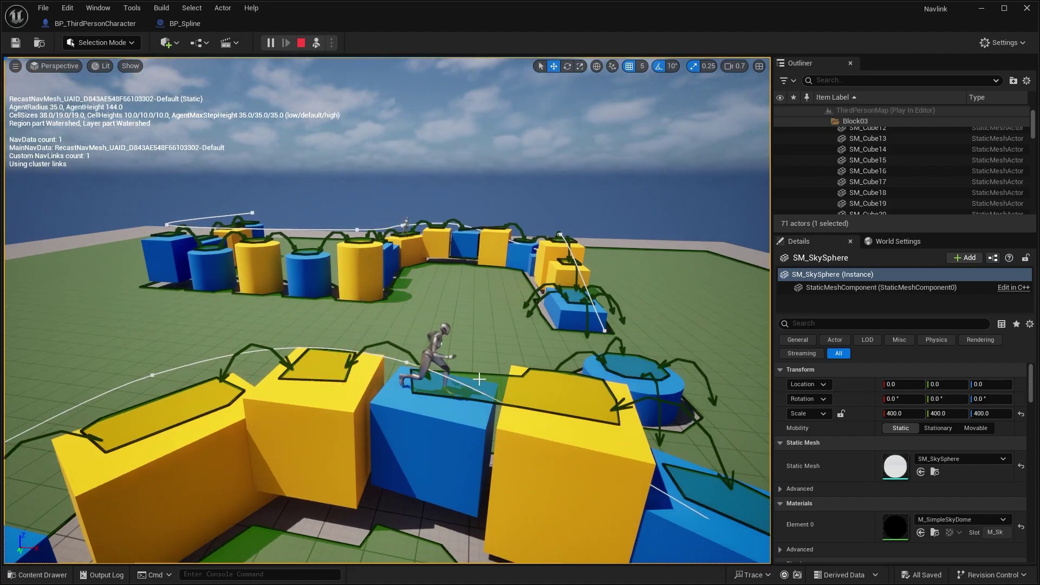
right_click_drag(602, 394, 530, 386)
right_click_drag(538, 347, 538, 347)
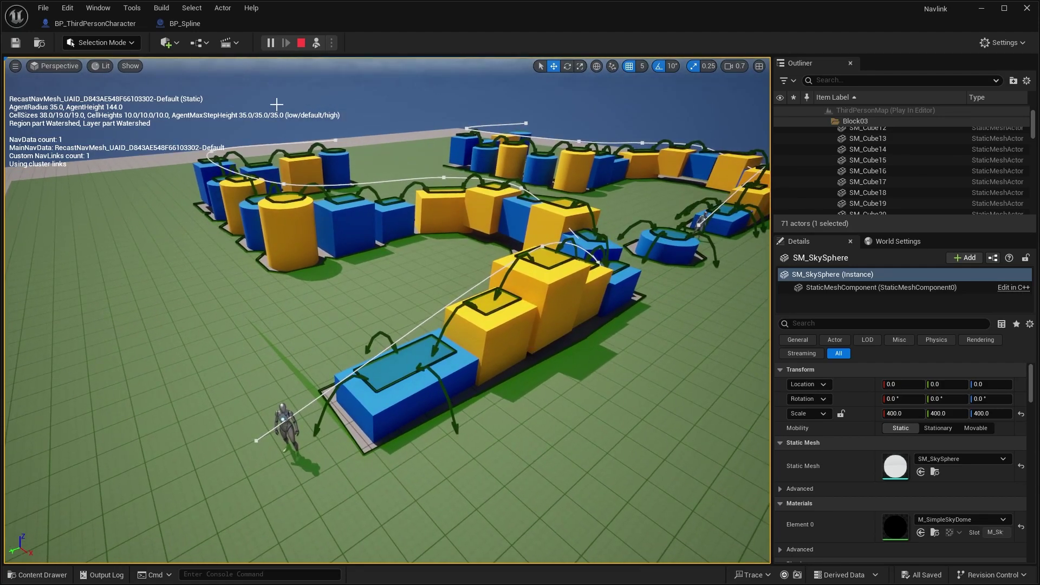
left_click(301, 43)
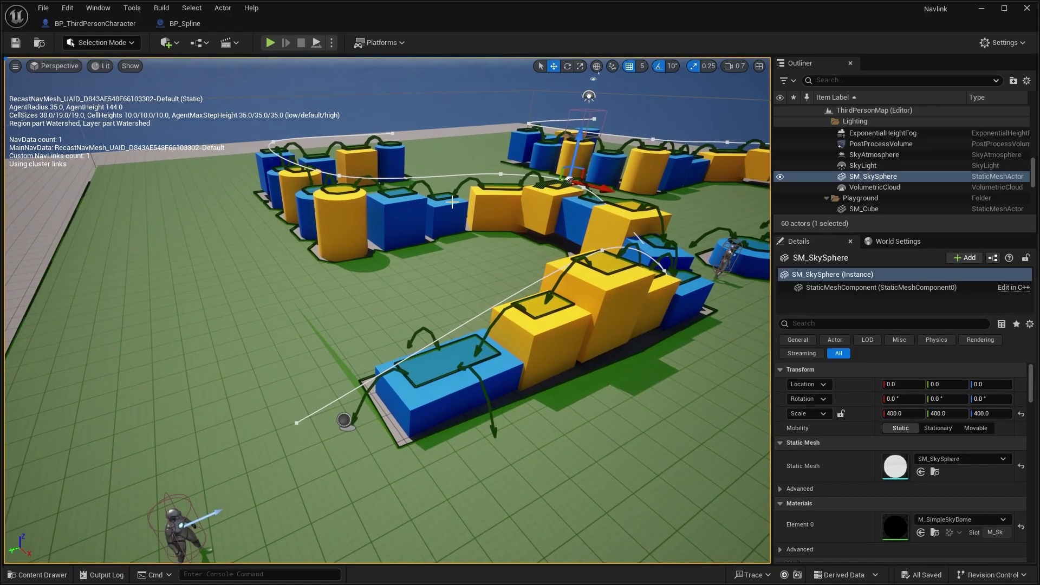
Hide the navigation mesh display and select the spline actor running over the first row of blocks
key("p")
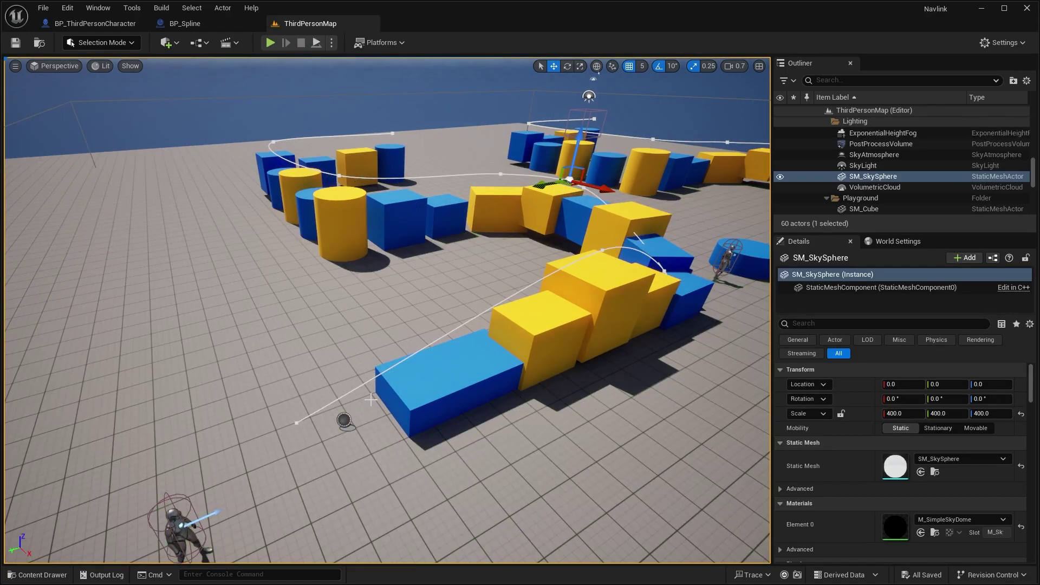
left_click(297, 422)
left_click(344, 421)
right_click_drag(344, 420, 344, 420)
right_click_drag(432, 258, 432, 259)
Look over the Spline component and the options for adding components in BP_Spline, and return to the ThirdPersonMap level
left_click(194, 24)
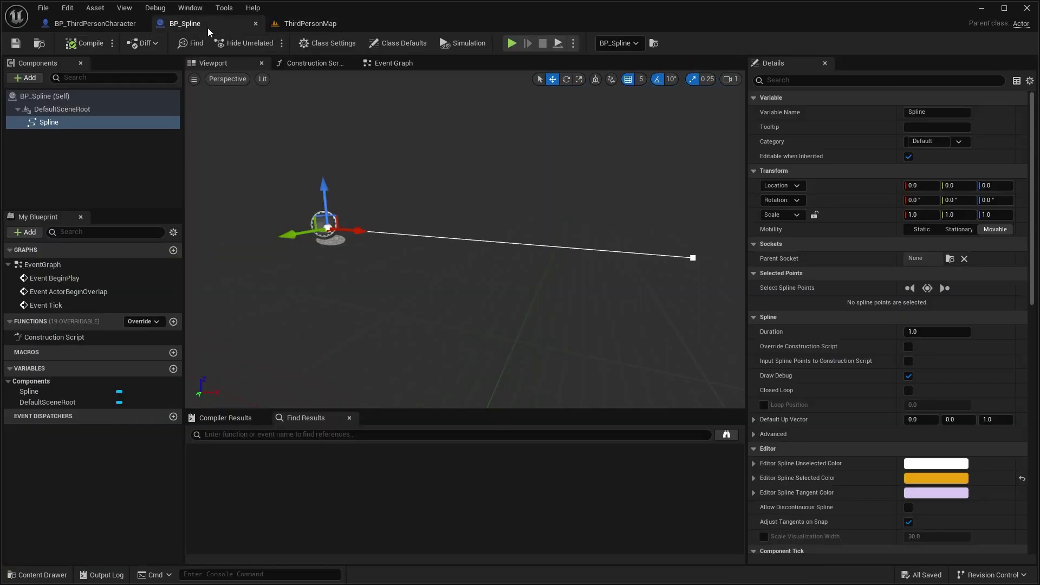
left_click(34, 81)
key("Escape")
left_click(303, 24)
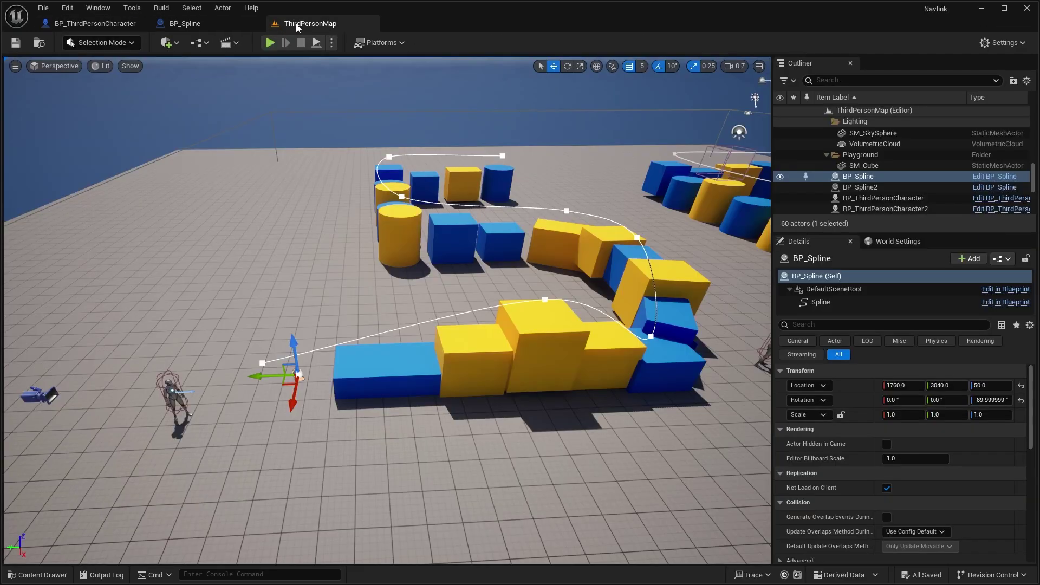
Select the spline point above the blue corner block to examine how the spline is laid over the blocks
left_click(299, 350)
right_click_drag(709, 288, 708, 288)
left_click(623, 255)
right_click_drag(623, 256, 633, 271)
left_click(657, 298)
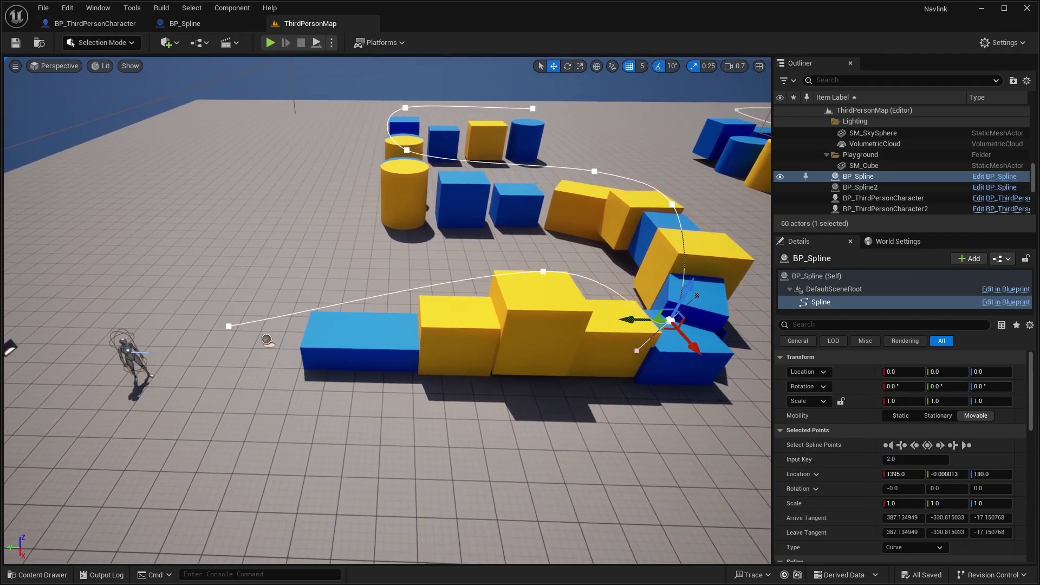
Show the navigation mesh again and focus the view on the BP_ThirdPersonCharacter standing near the spline's start
key("p")
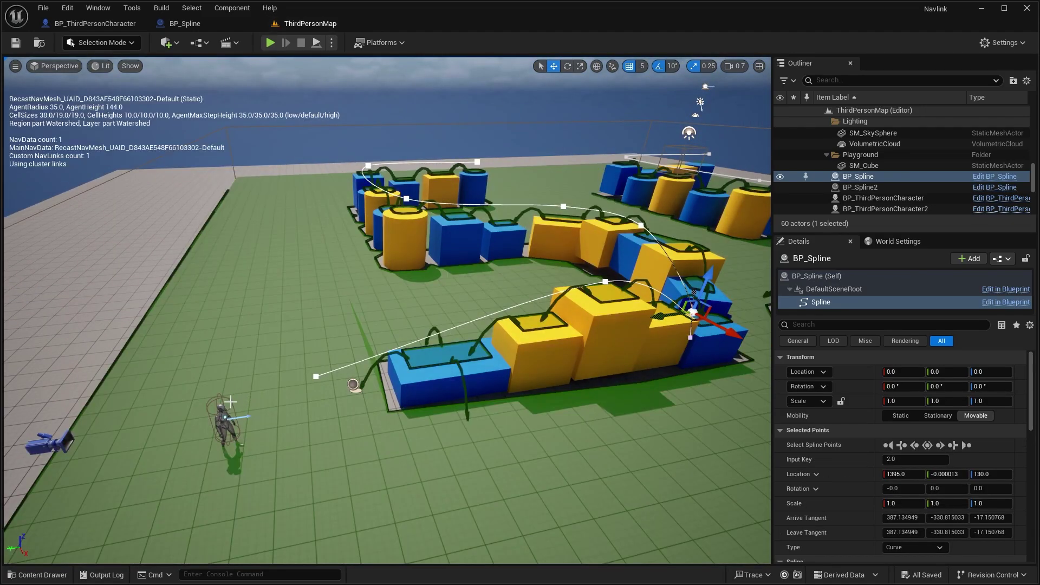
left_click(231, 400)
key("f")
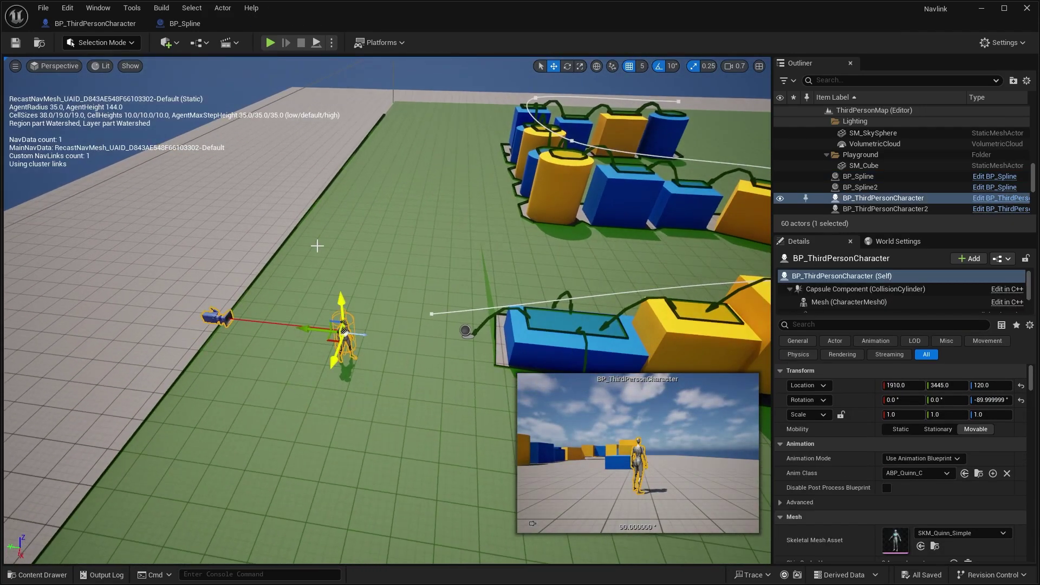
Examine the BP_ThirdPersonCharacter Event Graph from MoveToSplinePoint back to Event BeginPlay, and select the Spline Ref node
left_click(112, 25)
scroll(397, 147, "down", 2)
right_click_drag(398, 147, 588, 206)
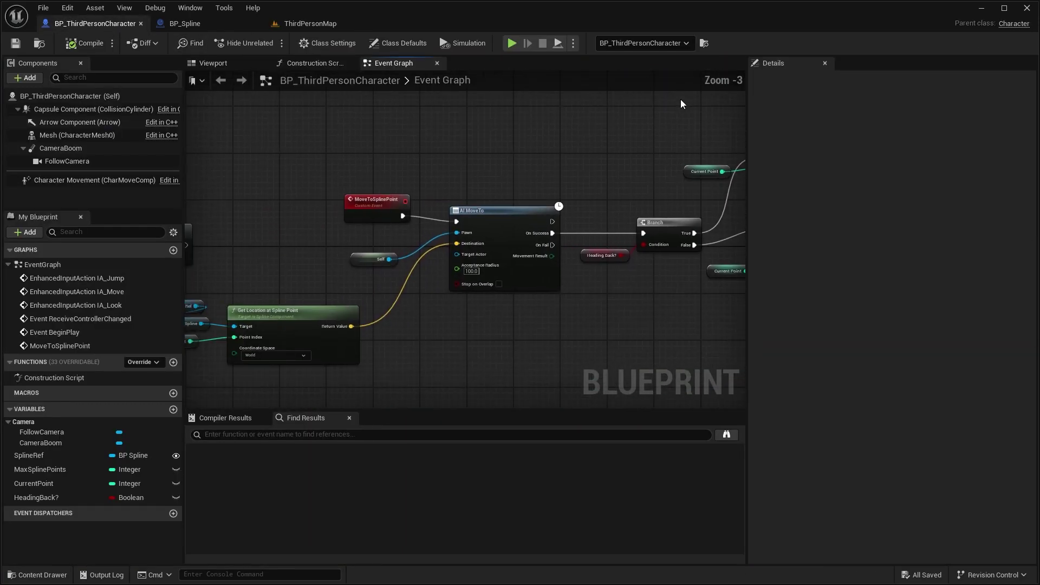
right_click_drag(188, 193, 707, 157)
scroll(592, 193, "down", 1)
scroll(459, 234, "up", 3)
left_click_drag(409, 195, 410, 225)
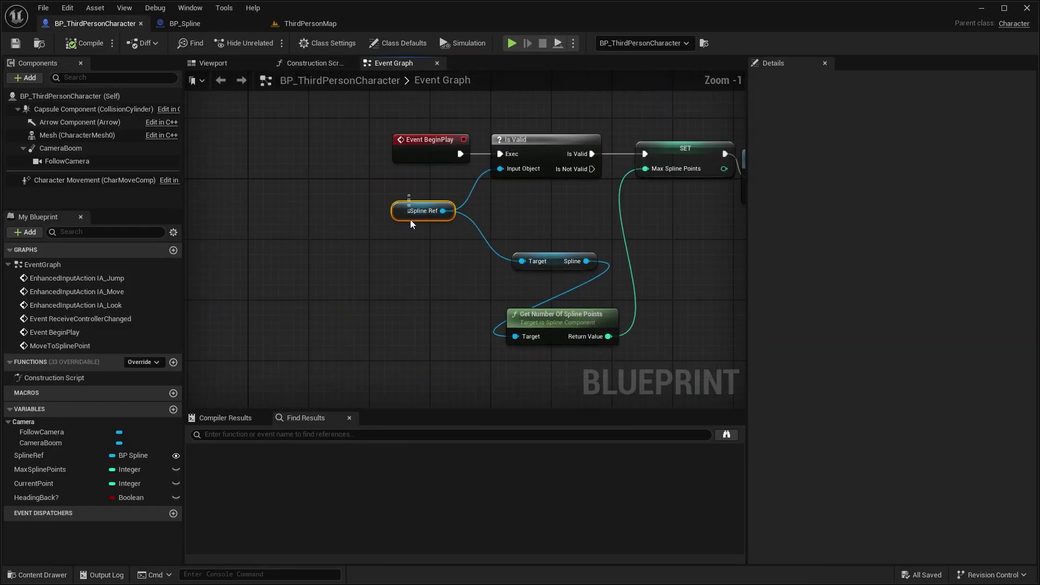
Return to the ThirdPersonMap level and examine the Spline Ref setting of the selected character
left_click(308, 24)
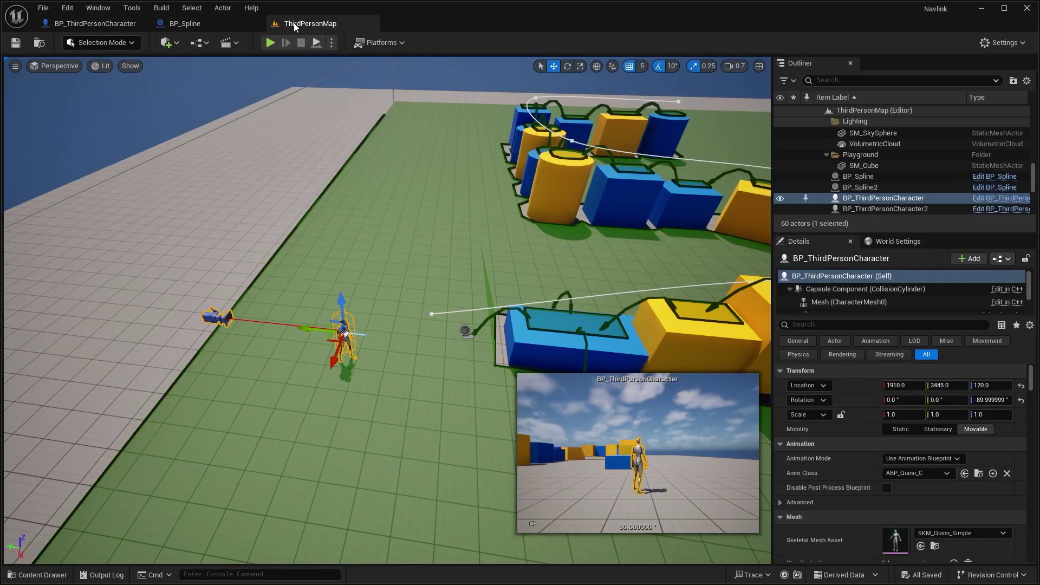
scroll(895, 463, "down", 5)
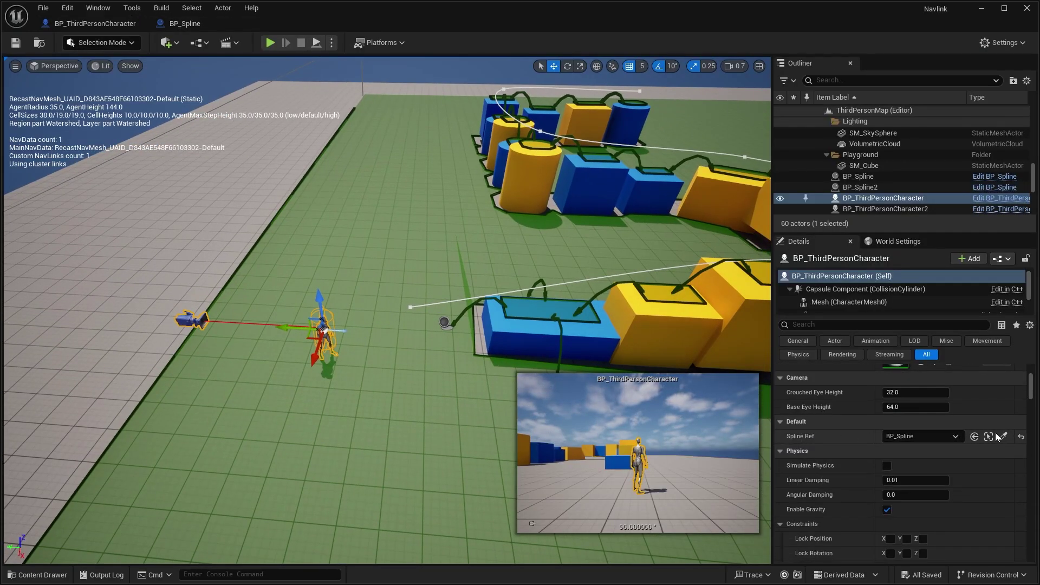
Try the Spline Ref actor picker on BP_Spline, and open the MoveToSplinePoint event called from Event BeginPlay in BP_ThirdPersonCharacter
left_click(1002, 437)
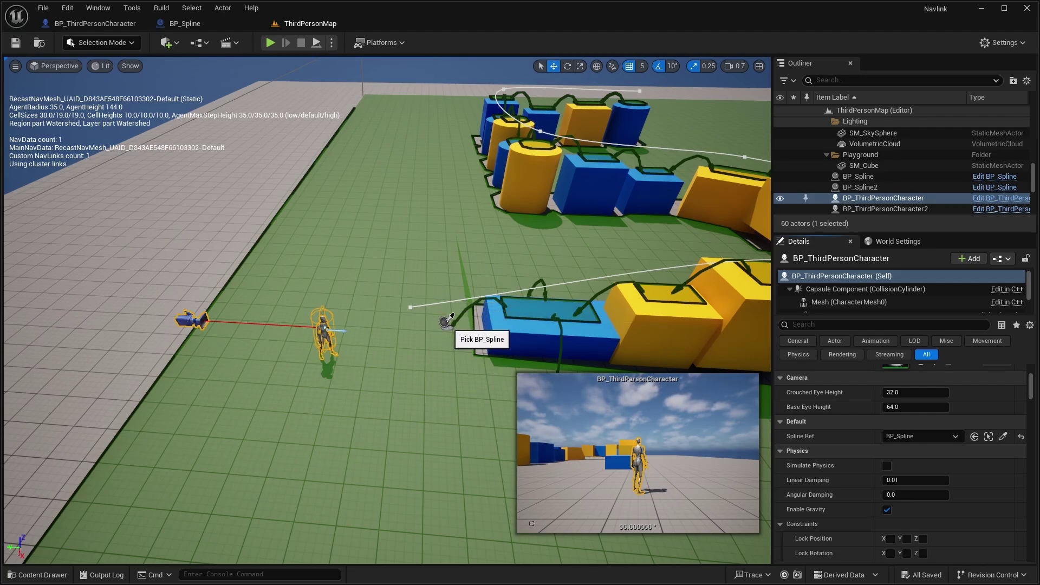
left_click(87, 24)
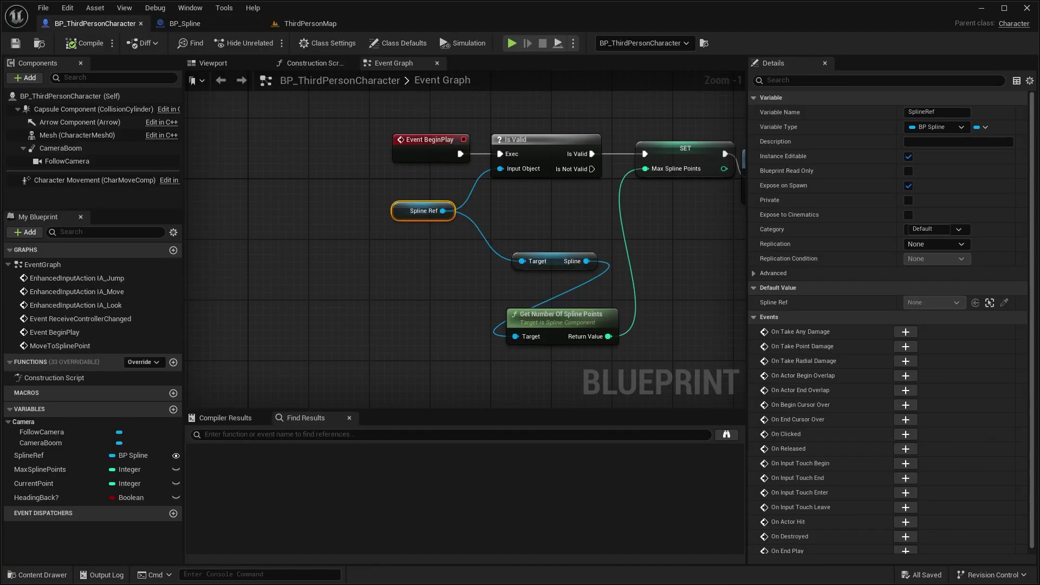
right_click_drag(499, 208, 371, 235)
right_click_drag(509, 243, 431, 257)
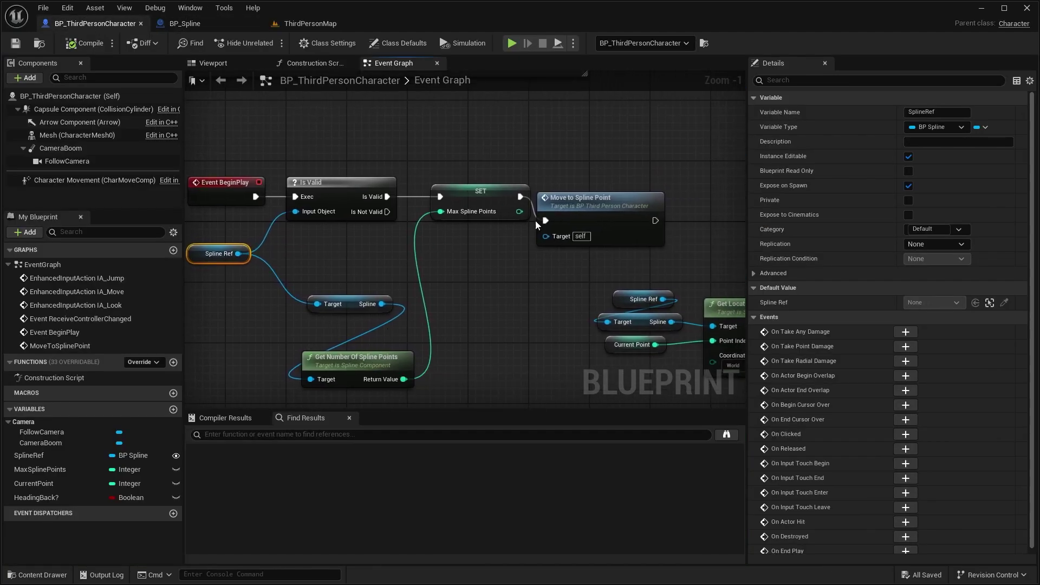
left_click(575, 209)
double_click(595, 193)
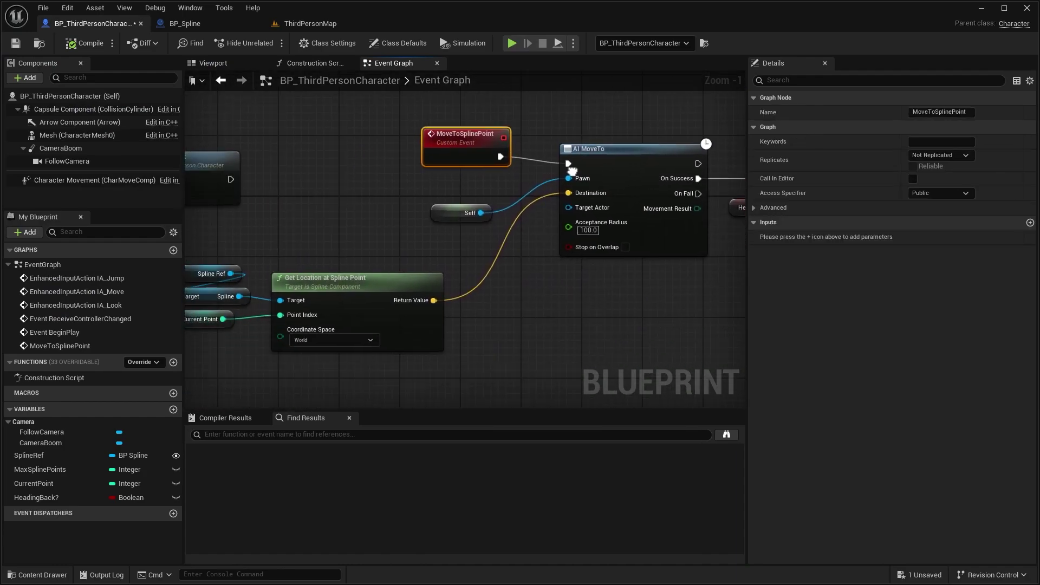
Examine the MoveToSplinePoint logic from AI MoveTo through the Heading Back? branch to the Current Point and Max Spline Points checks
right_click_drag(588, 161, 617, 142)
right_click_drag(304, 277, 446, 251)
right_click_drag(706, 118, 434, 169)
right_click_drag(538, 173, 289, 187)
right_click_drag(500, 192, 405, 239)
scroll(404, 239, "down", 1)
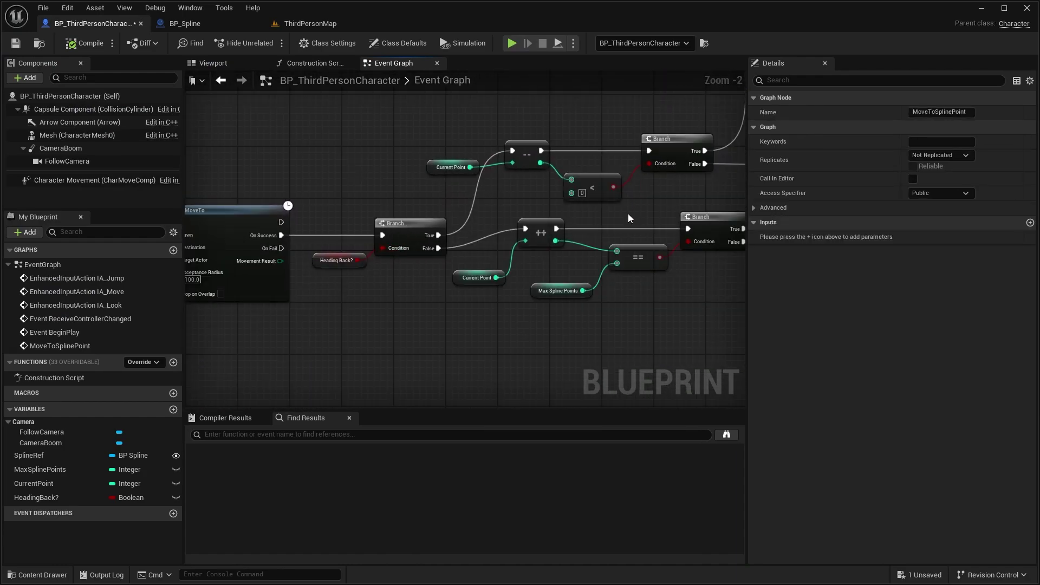
right_click_drag(624, 219, 449, 197)
right_click_drag(491, 278, 726, 229)
right_click_drag(567, 222, 642, 223)
Return to the ThirdPersonMap level and search the placeable actors for "nav mesh"
left_click(316, 25)
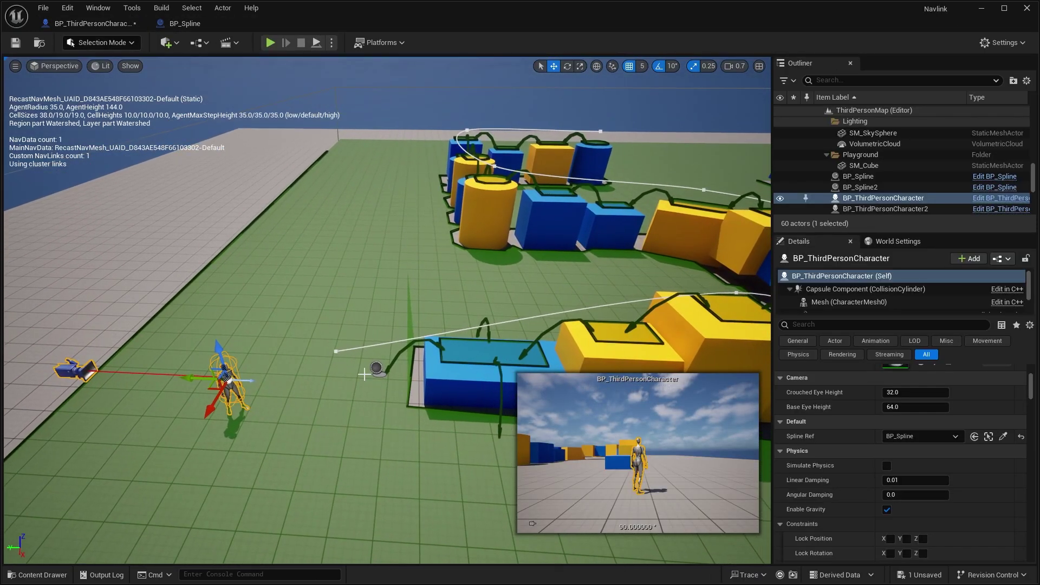
left_click(529, 286)
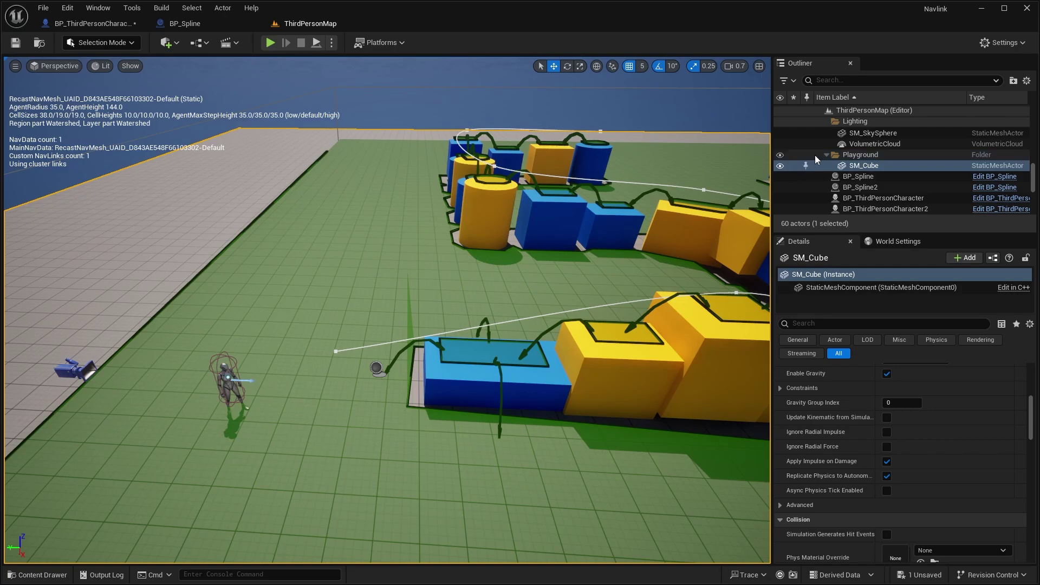
left_click(167, 43)
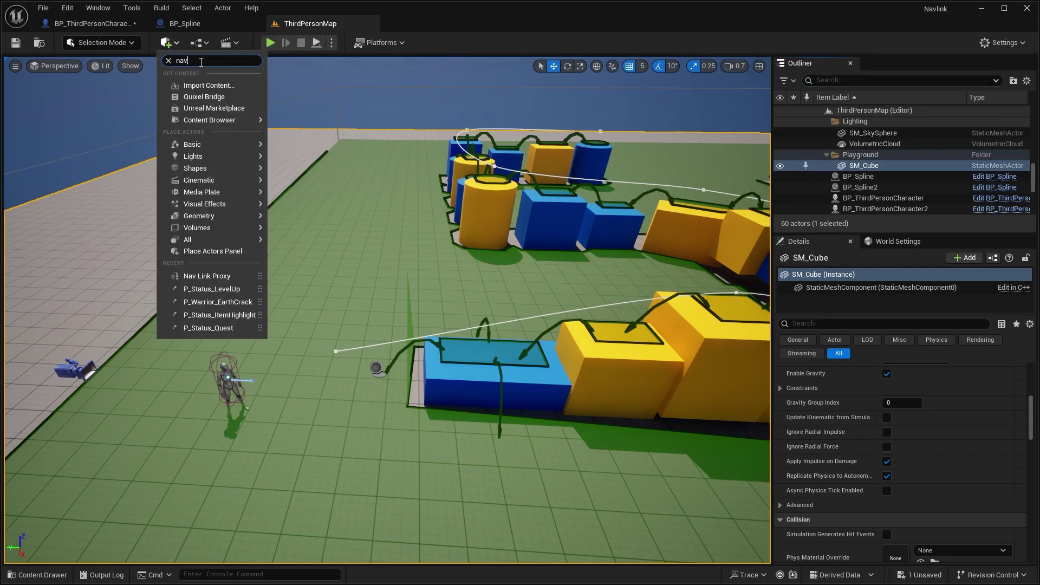
type("nav")
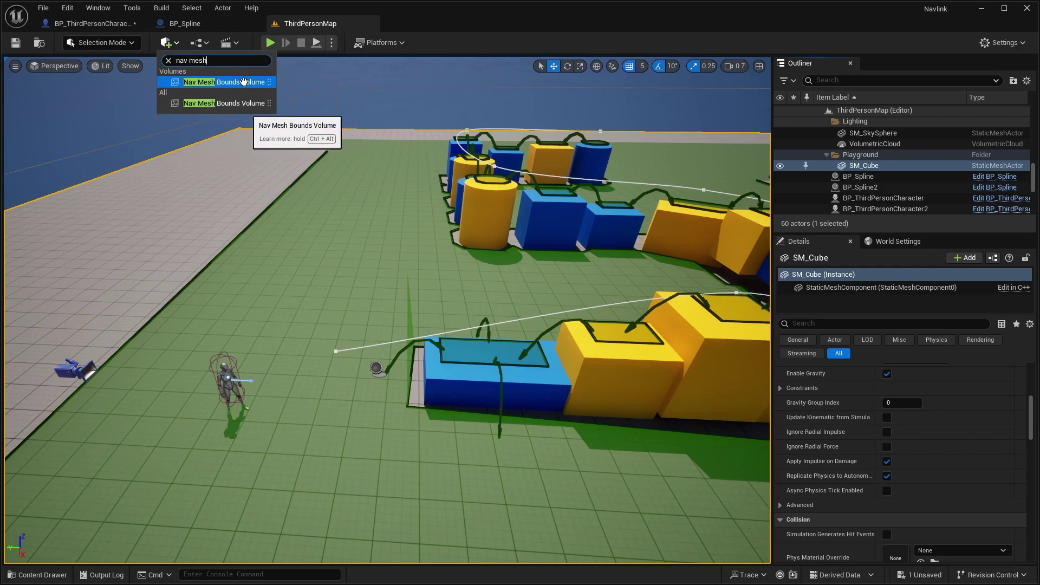
Toggle the navigation mesh display off and on to examine the area it covers around the blocks
key("s")
mouse_move(363, 195)
right_mouse_down()
mouse_move(444, 200)
mouse_move(377, 211)
mouse_move(367, 200)
right_mouse_up()
scroll(363, 195, "up", 2)
key("p")
key("p")
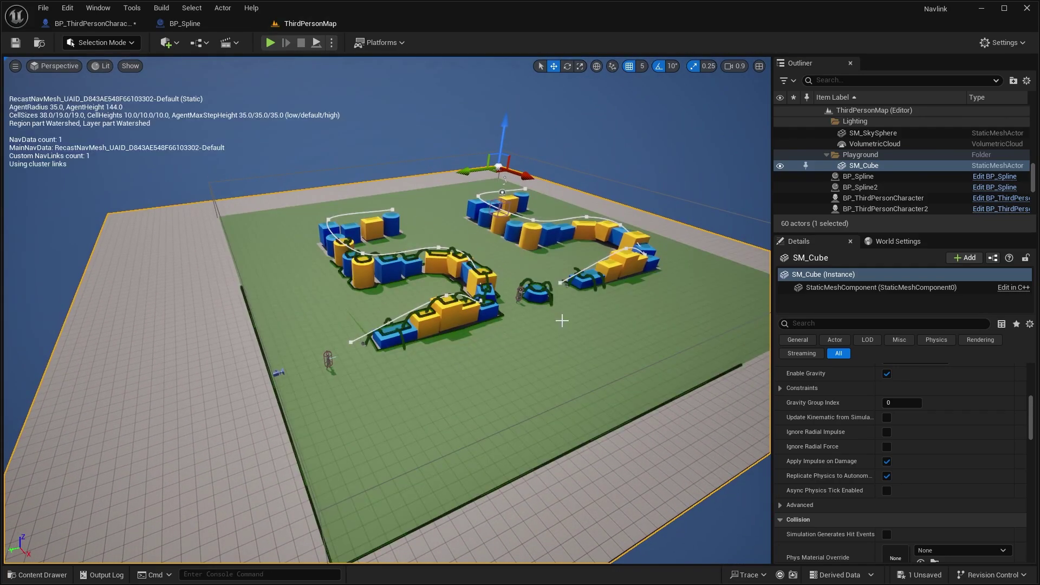
Select the NavMeshBoundsVolume around the blocks, and open the RecastNavMesh-Default actor's settings for inspection
key("w")
mouse_move(445, 297)
right_mouse_down()
mouse_move(434, 299)
mouse_move(446, 297)
right_mouse_up()
right_click_drag(409, 357, 488, 319)
left_click(409, 358)
key("w")
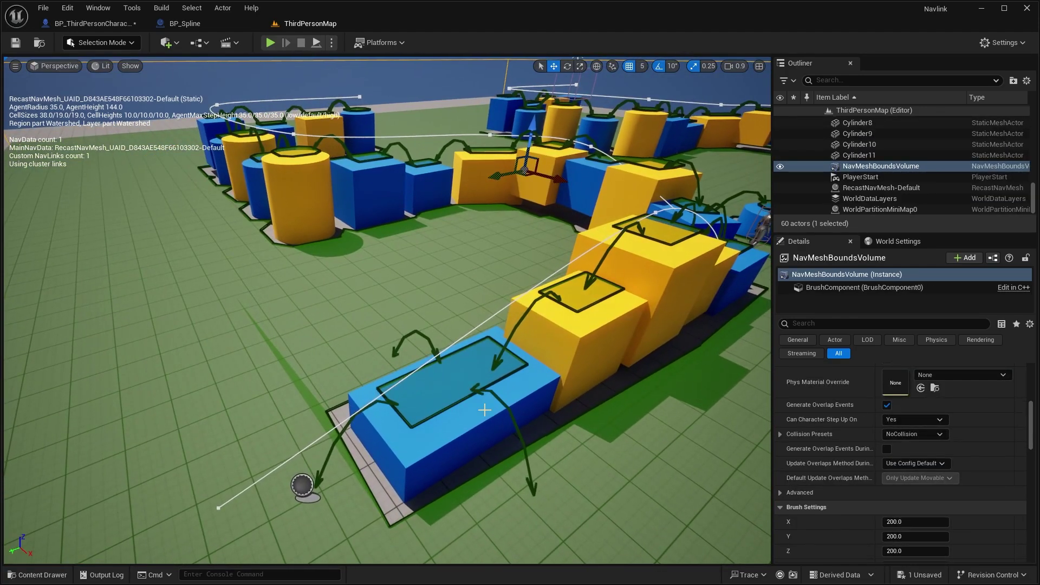
key("f")
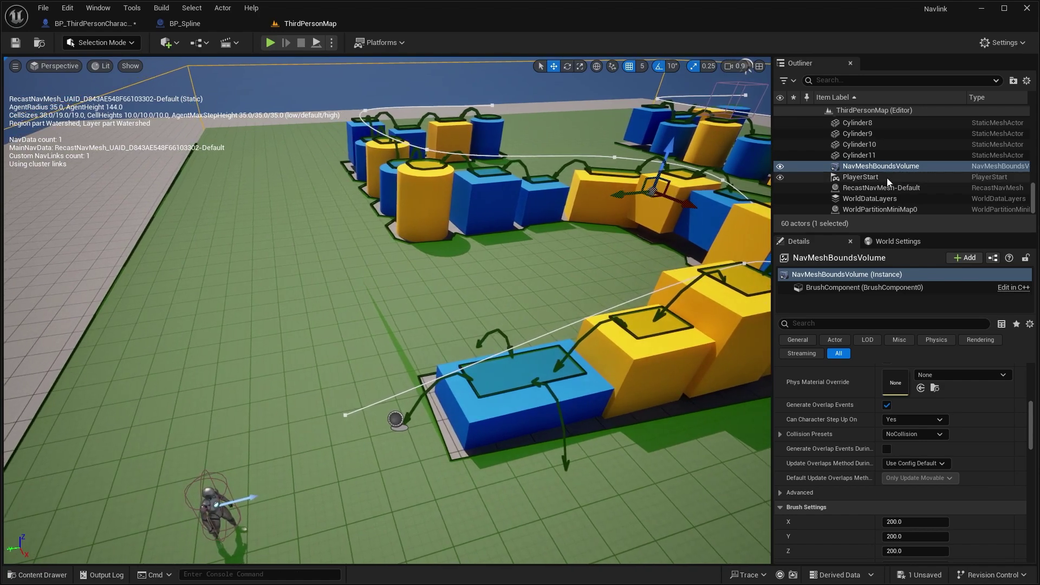
double_click(882, 187)
Place a Nav Link Proxy on the ground beside the blue and yellow blocks and focus the view on it
left_click(172, 45)
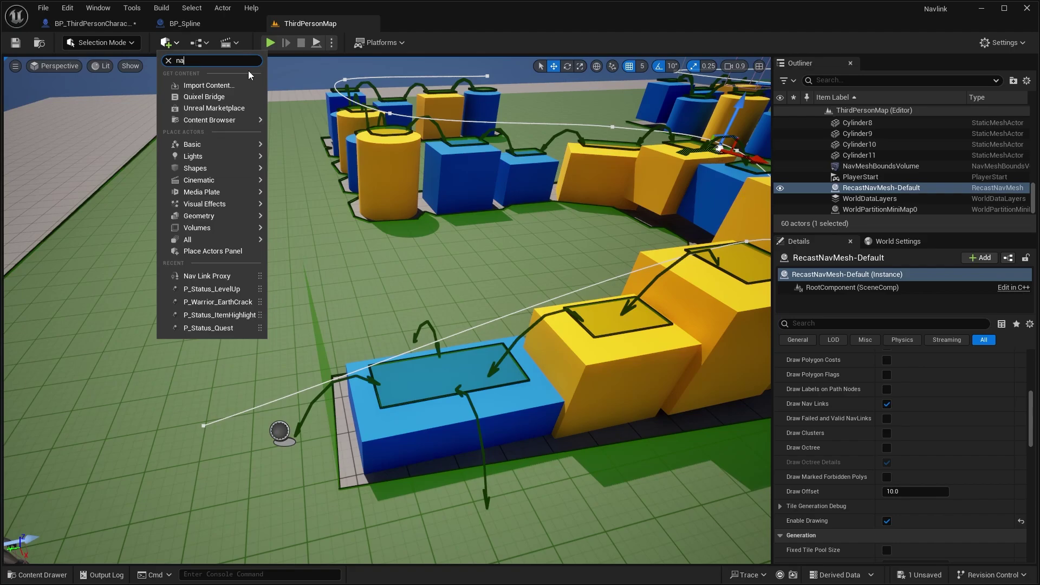
type("nav link p")
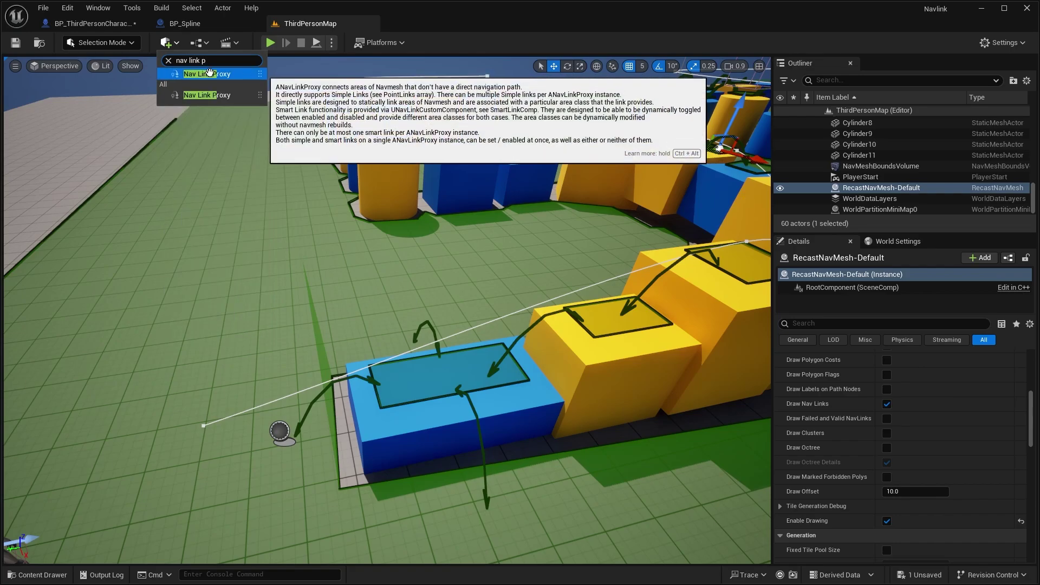
left_click_drag(200, 75, 545, 431)
left_click(568, 471)
key("f")
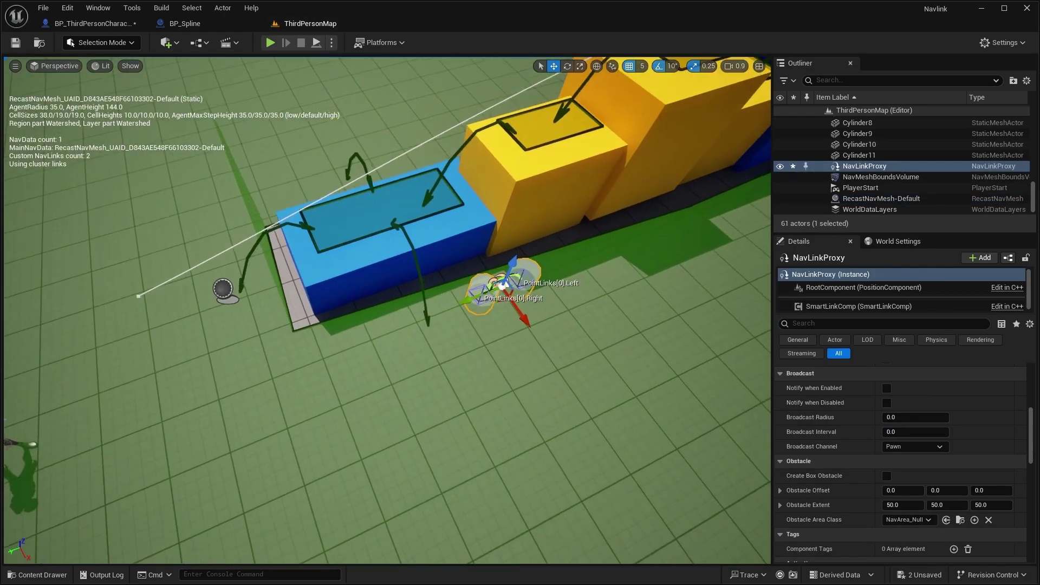
Put the proxy's Right point on top of the first yellow block, and turn off Generate Nav Links on RecastNavMesh-Default
left_click(474, 372)
right_click_drag(474, 373, 525, 374)
left_click(426, 394)
mouse_move(427, 394)
right_mouse_down()
mouse_move(466, 395)
mouse_move(415, 396)
right_mouse_up()
left_click_drag(452, 414, 477, 124)
right_click_drag(476, 123, 580, 108)
left_click(315, 368)
left_click_drag(356, 369, 392, 346)
right_click_drag(392, 346, 394, 292)
left_click_drag(394, 292, 562, 328, "alt")
right_click_drag(574, 266, 515, 304)
left_click_drag(515, 303, 461, 350, "alt")
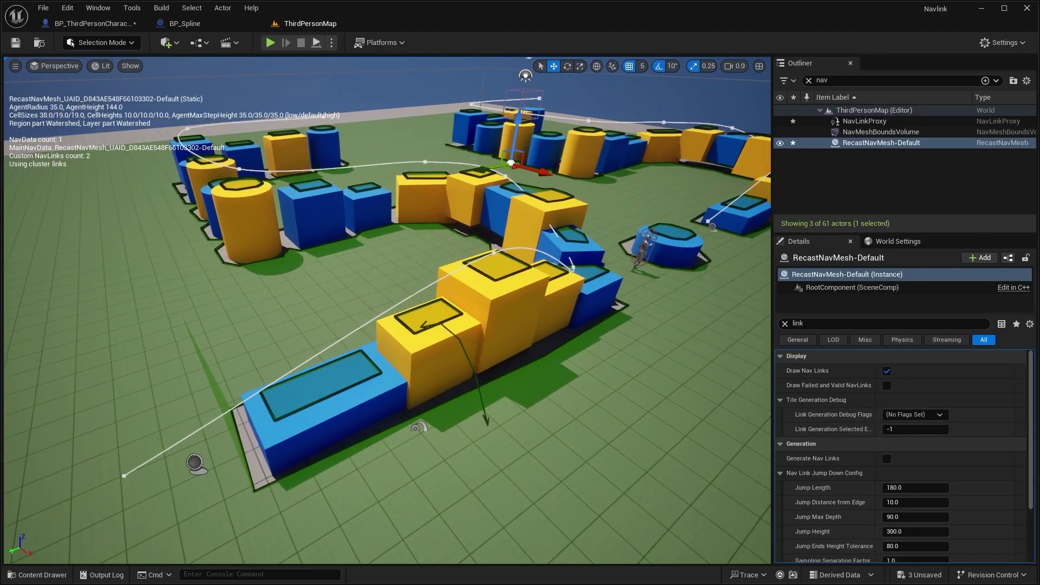
right_click_drag(617, 325, 617, 334)
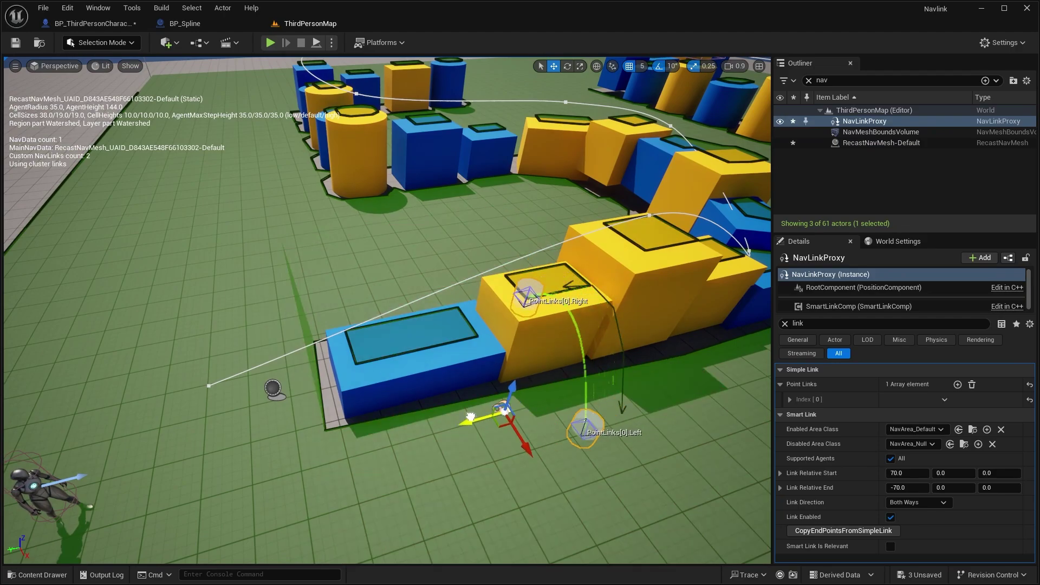
Move the NavLinkProxy beside the long blue block and adjust its Right point onto that block's top surface
left_click_drag(471, 417, 369, 440)
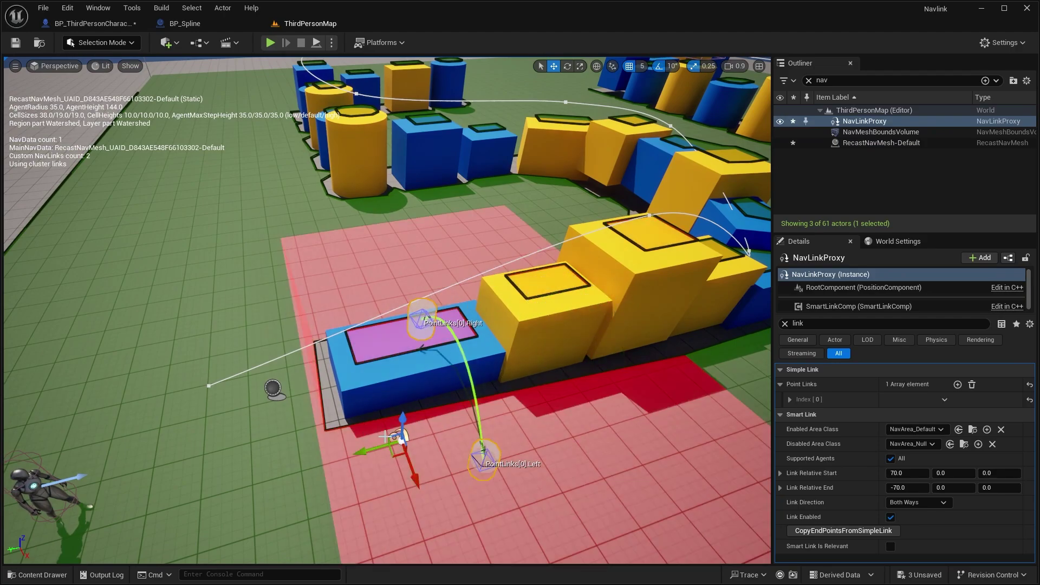
right_click_drag(425, 404, 520, 387)
left_click_drag(491, 489, 478, 481)
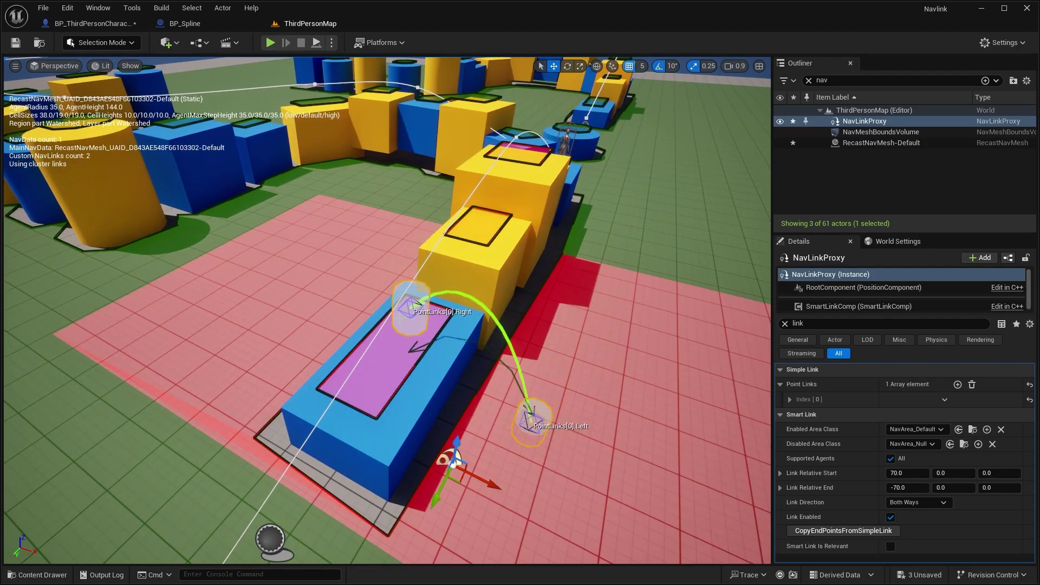
left_click(413, 307)
left_click_drag(413, 287, 413, 314)
right_click_drag(453, 329, 265, 205)
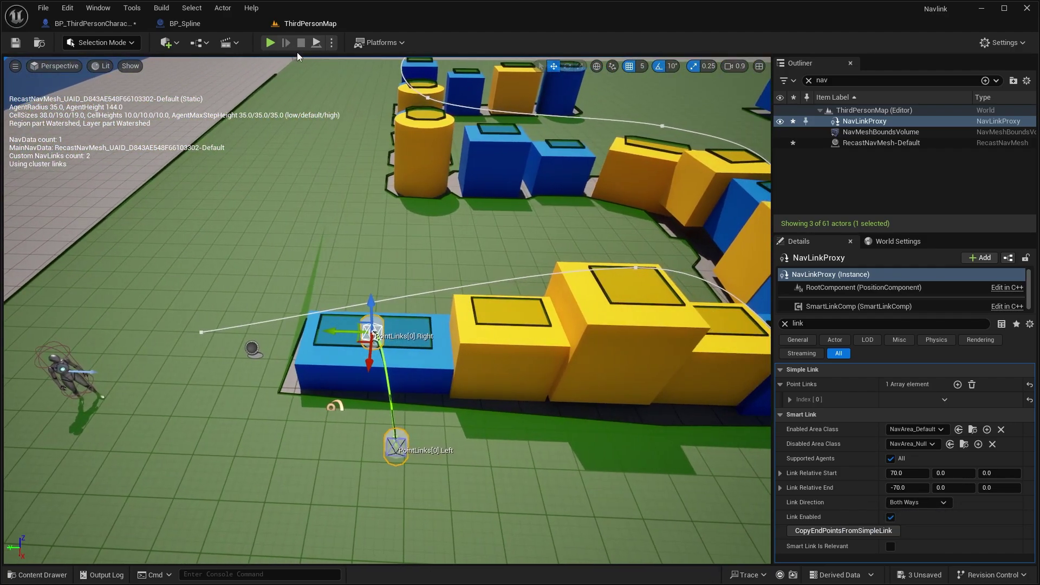
left_click_drag(341, 331, 372, 333)
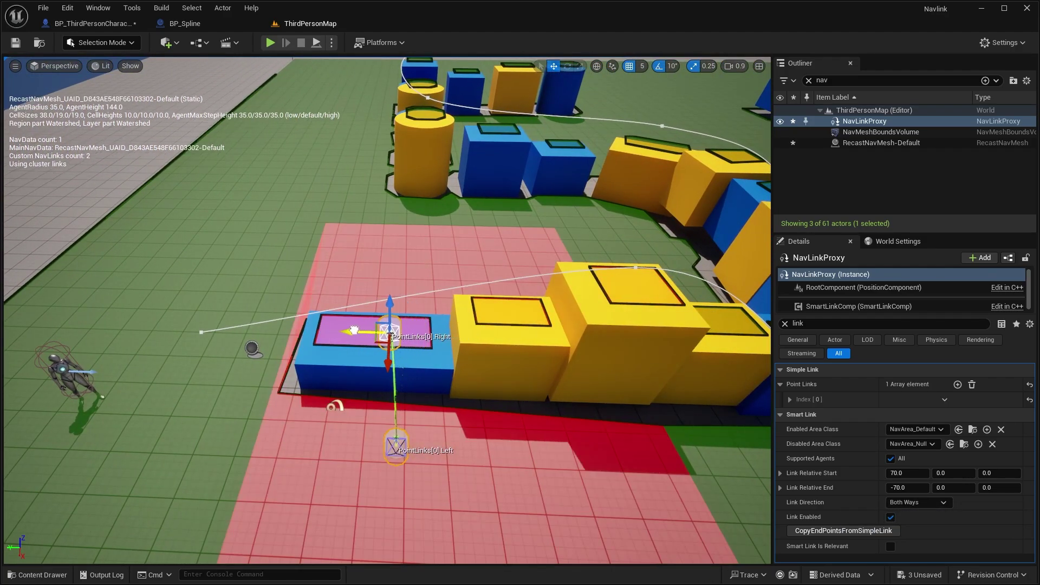
Duplicate the NavLinkProxy beside the blue block and rotate the copy to run along the row of blocks
left_click(333, 406)
left_click_drag(308, 410, 363, 412, "alt")
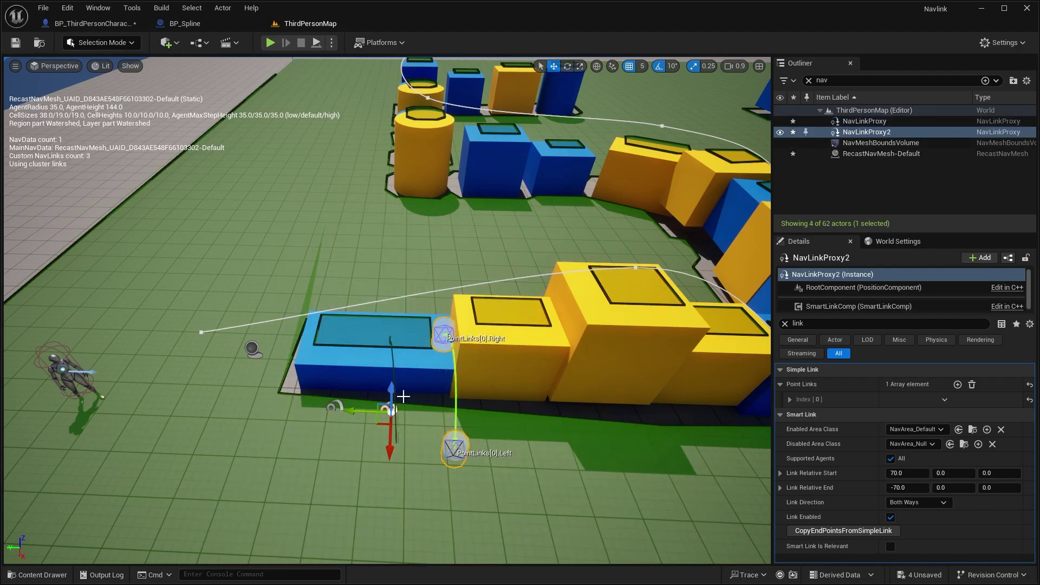
left_click_drag(409, 505, 389, 499)
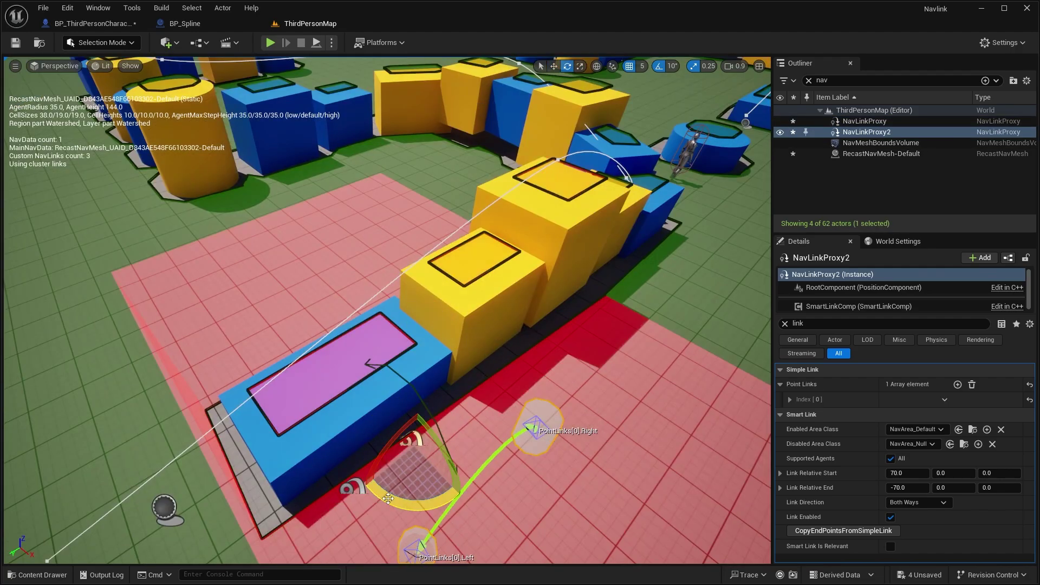
Move NavLinkProxy2 up onto the blocks so it links the top of the blue block to the adjacent yellow block
key("w")
left_click_drag(439, 475, 399, 432)
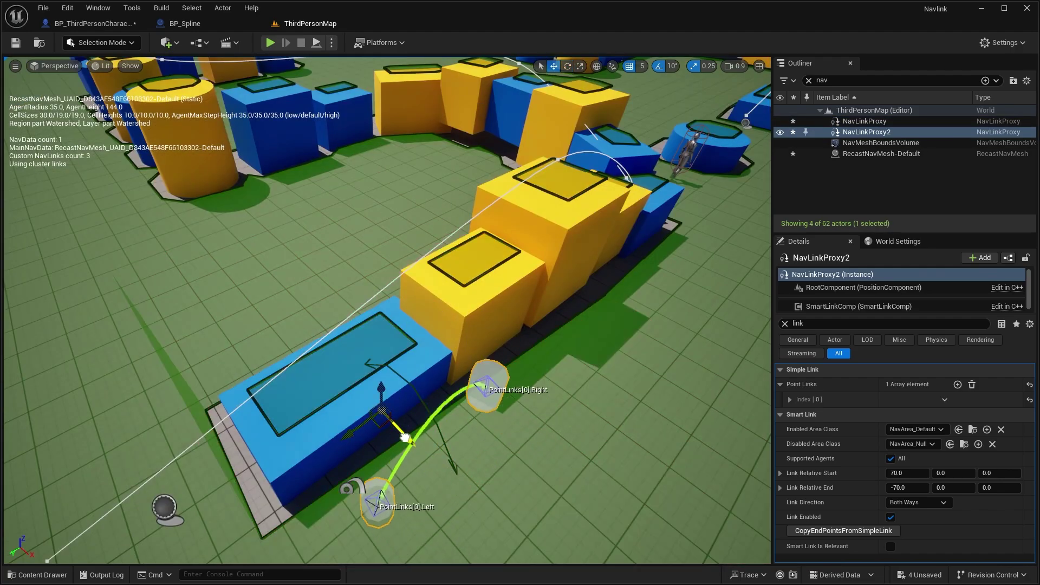
left_click_drag(353, 373, 320, 362)
left_click_drag(379, 337, 377, 338)
left_click_drag(382, 254, 381, 252)
right_click_drag(381, 252, 374, 69)
Play the level to watch how the character uses the two nav link proxies, and stop the simulation
left_click(270, 42)
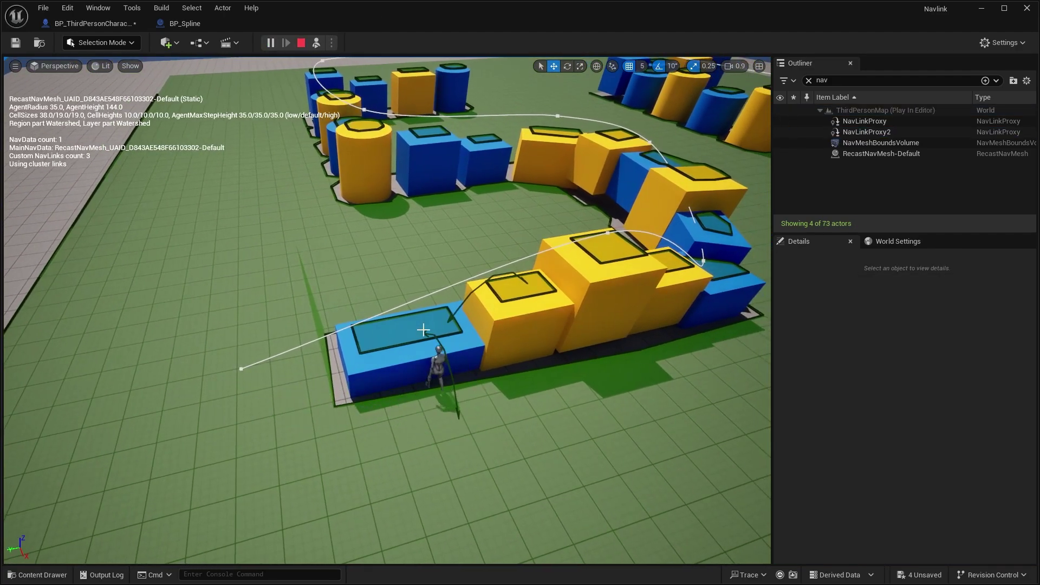
key("w")
right_click_drag(443, 328, 446, 339)
left_click(300, 43)
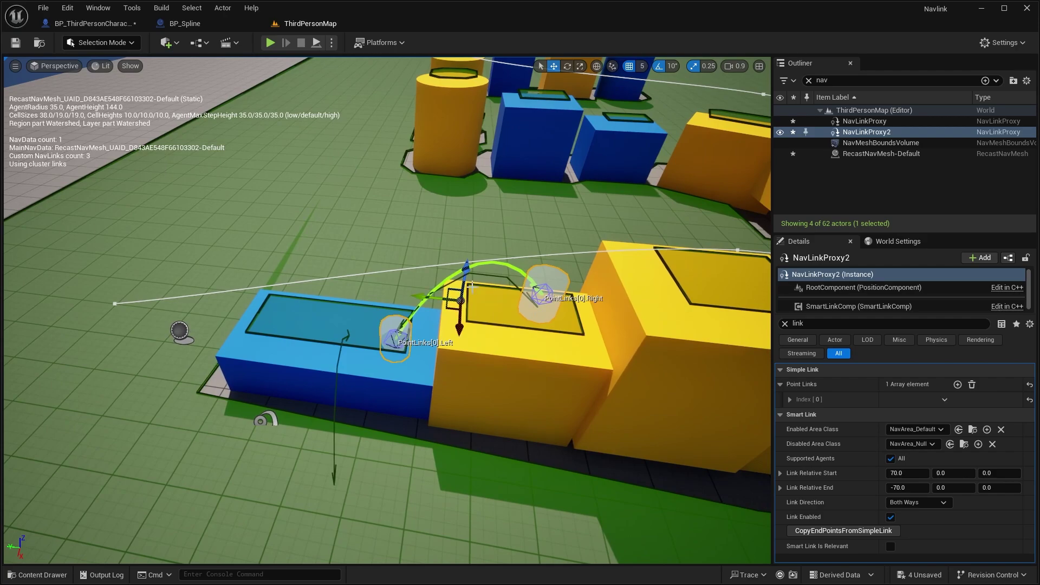
Delete both nav link proxies, NavLinkProxy and NavLinkProxy2, from the blocks
key("w")
right_click_drag(459, 288, 453, 294)
left_click(278, 407)
key("Delete")
left_click(446, 313)
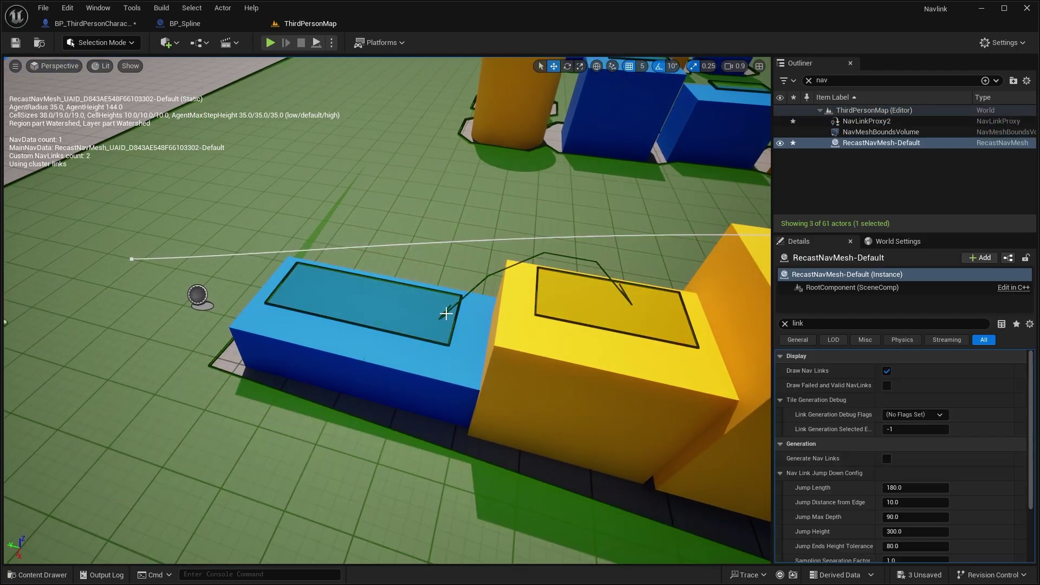
left_click(545, 259)
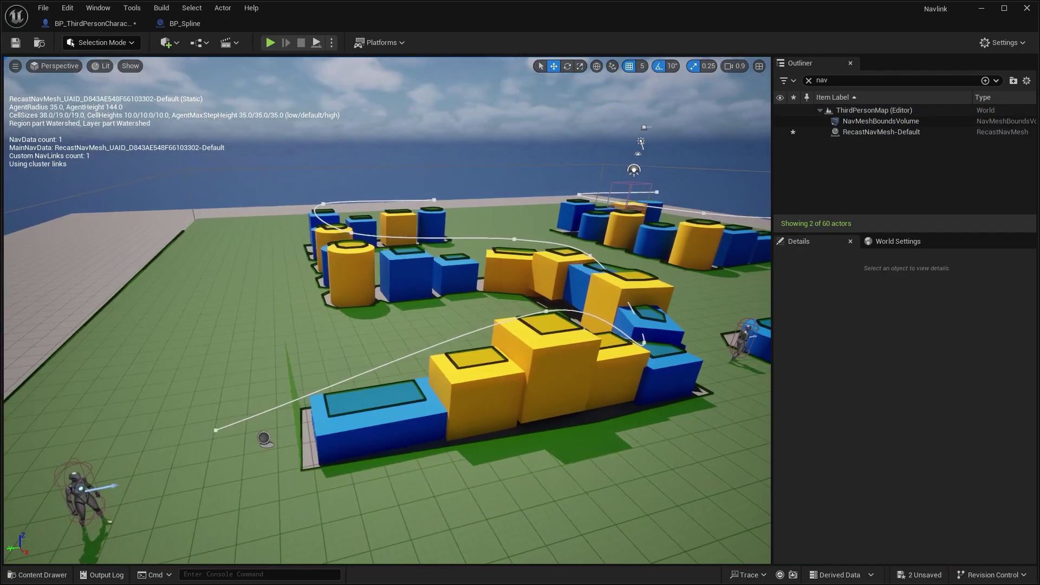
Select the NavMeshBoundsVolume to examine the area it encloses around the block courses
right_click_drag(388, 310, 738, 200)
key("w")
key("s")
left_click(881, 121)
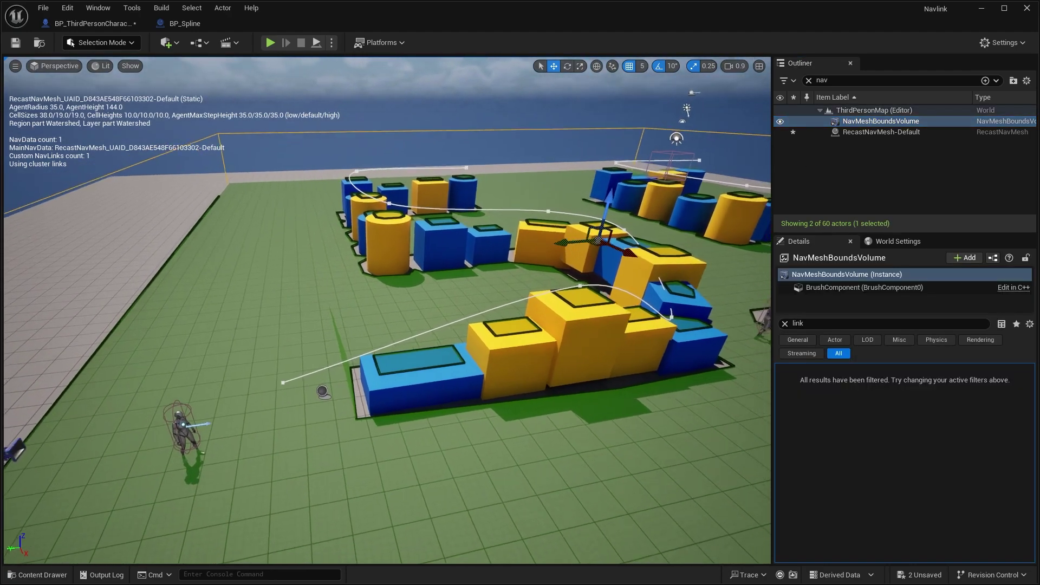
key("s")
mouse_move(477, 231)
right_mouse_down()
mouse_move(483, 225)
mouse_move(467, 239)
right_mouse_up()
key("w")
Turn on Generate Nav Links for the RecastNavMesh-Default actor
left_click(888, 133)
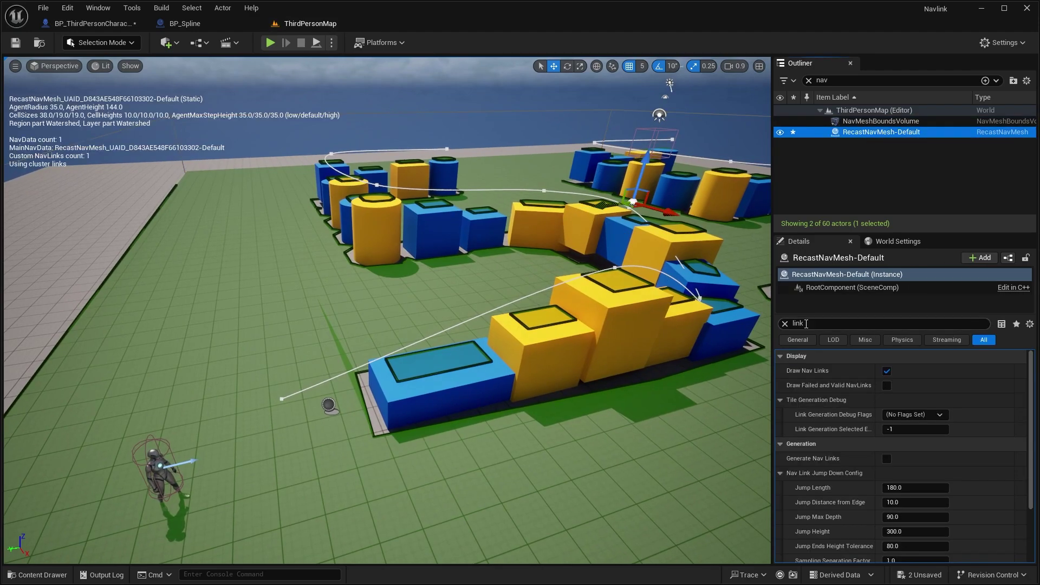
left_click(806, 324)
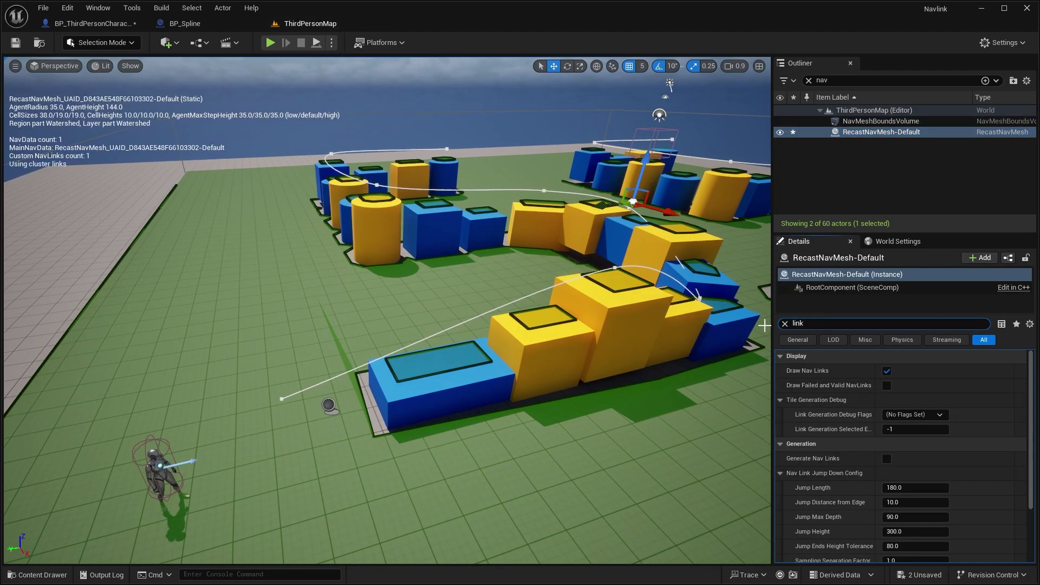
scroll(818, 445, "down", 1)
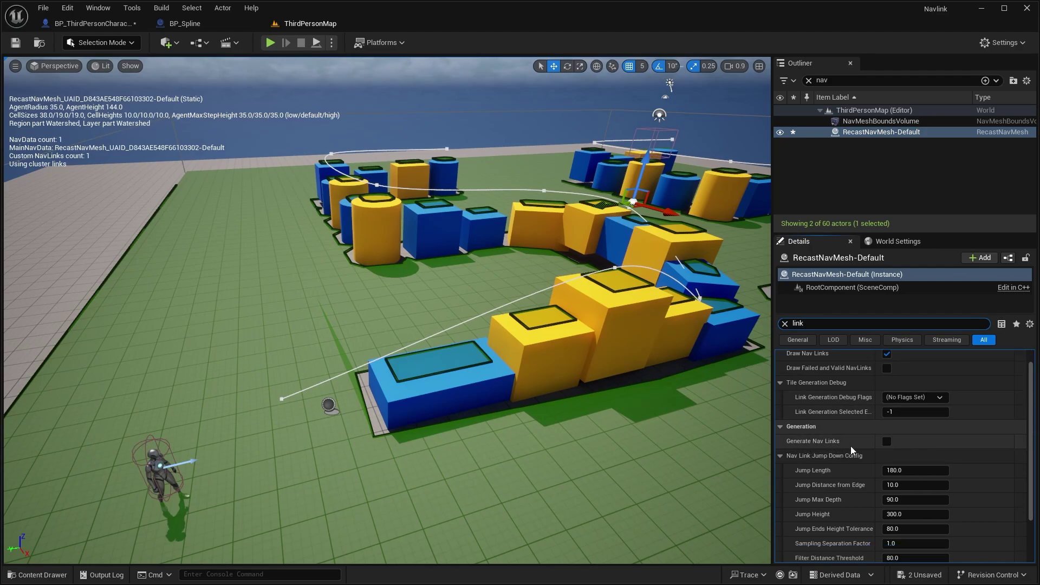
left_click(886, 441)
scroll(302, 419, "up", 3)
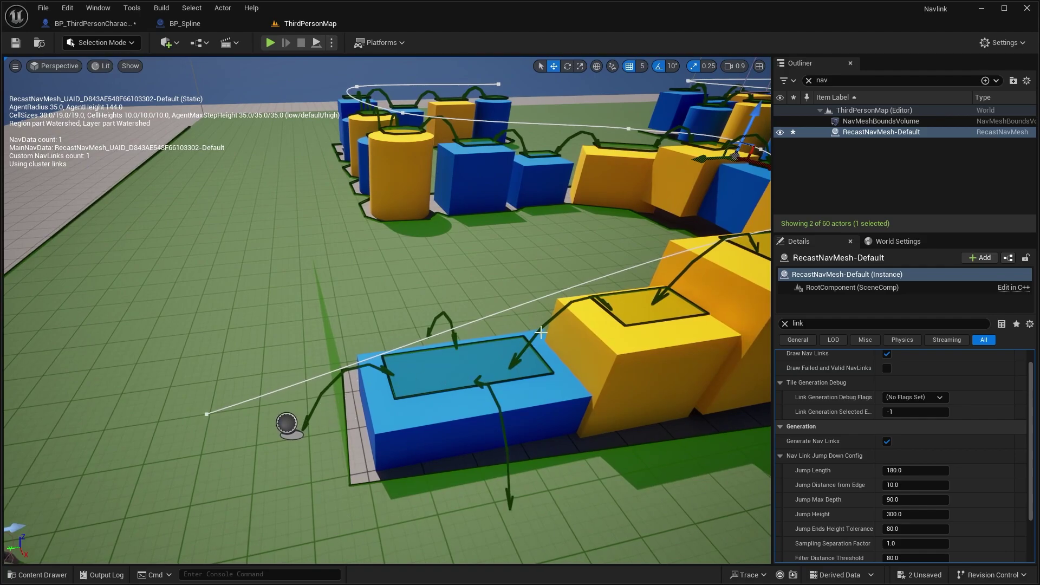
Inspect the generated nav links between the blocks and the Nav Link Jump Down Config settings of RecastNavMesh-Default
right_click_drag(585, 306, 587, 342)
left_click(453, 374)
right_click_drag(452, 374, 439, 401)
left_click(877, 132)
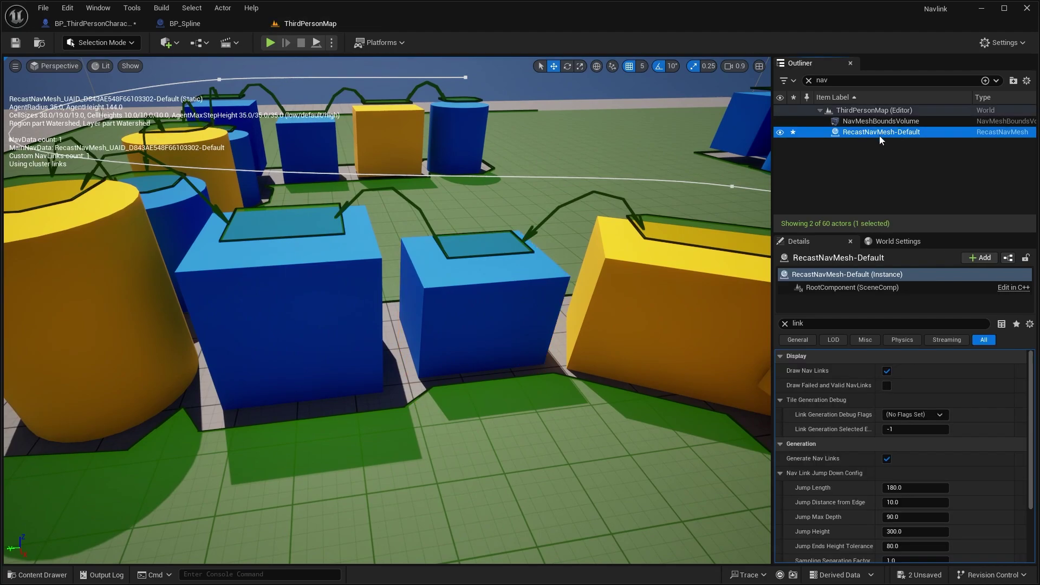
scroll(881, 458, "down", 3)
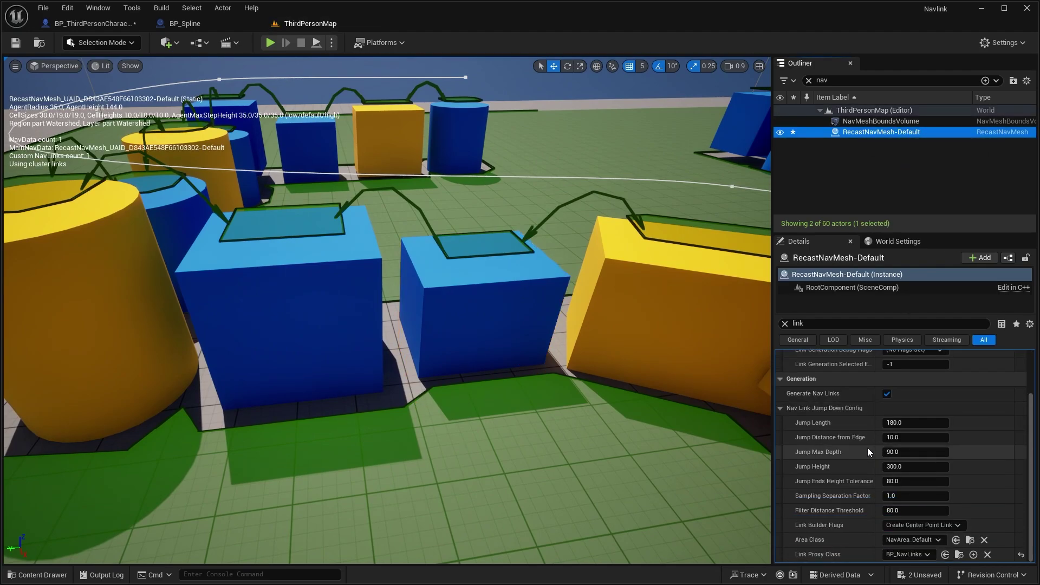
Try a Jump Length of 300 for the generated nav links of RecastNavMesh-Default, and restore it to 180
scroll(869, 449, "up", 1)
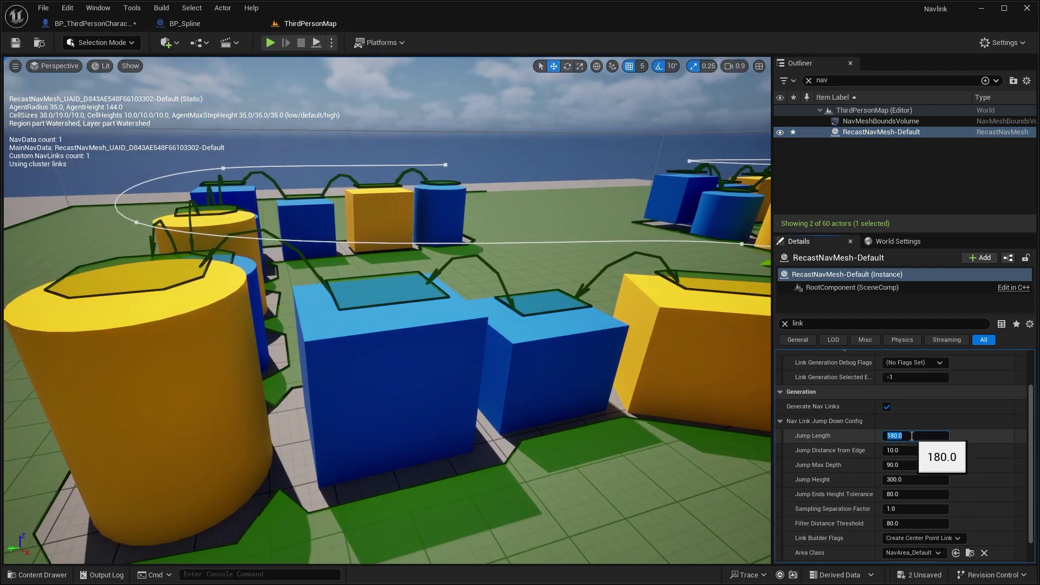
left_click(912, 436)
type("300")
key("Return")
mouse_move(635, 404)
right_mouse_down()
mouse_move(769, 387)
mouse_move(758, 420)
mouse_move(666, 434)
mouse_move(591, 428)
mouse_move(585, 417)
mouse_move(614, 398)
right_mouse_up()
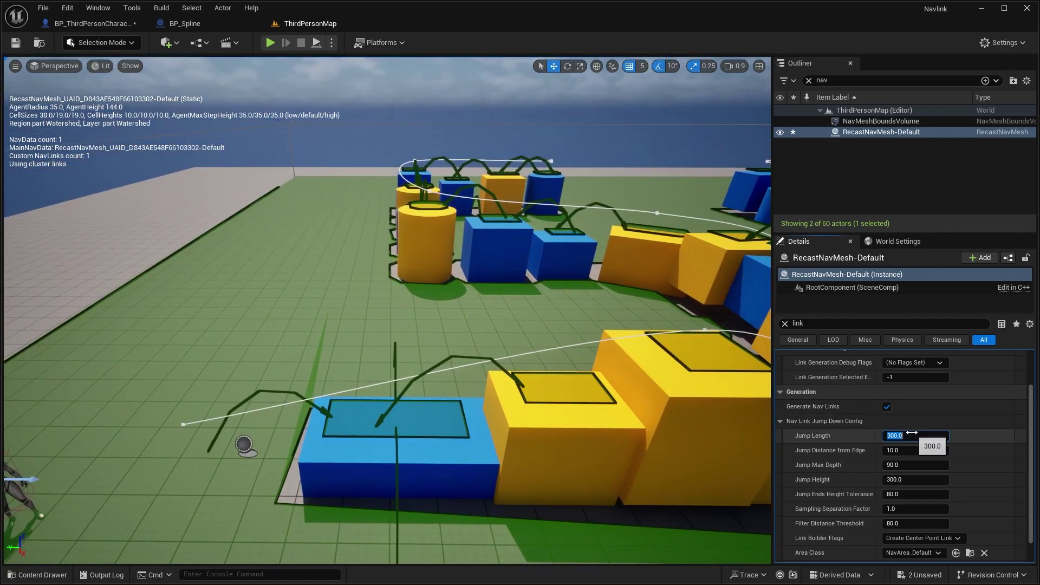
type("180")
key("Return")
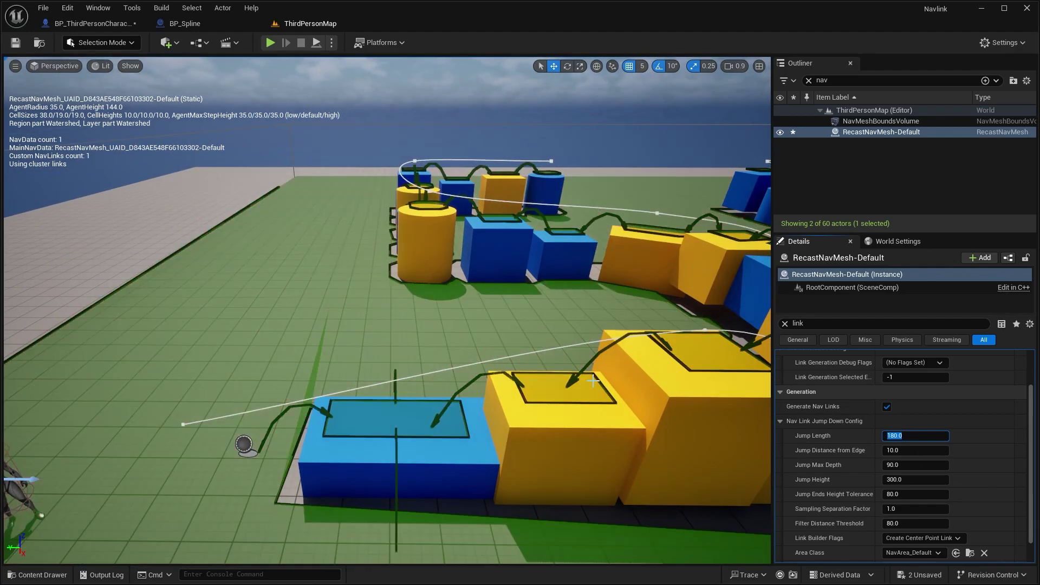
Try Jump Max Depth values of 130 and 200 for the generated nav links, and restore the depth to 90
right_click_drag(385, 325, 350, 344)
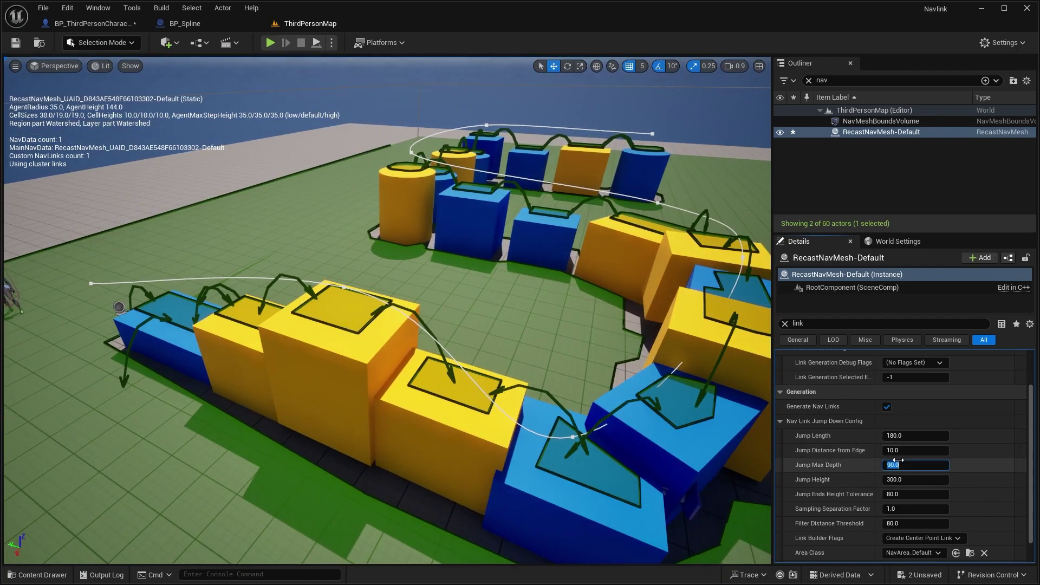
type("130")
key("Return")
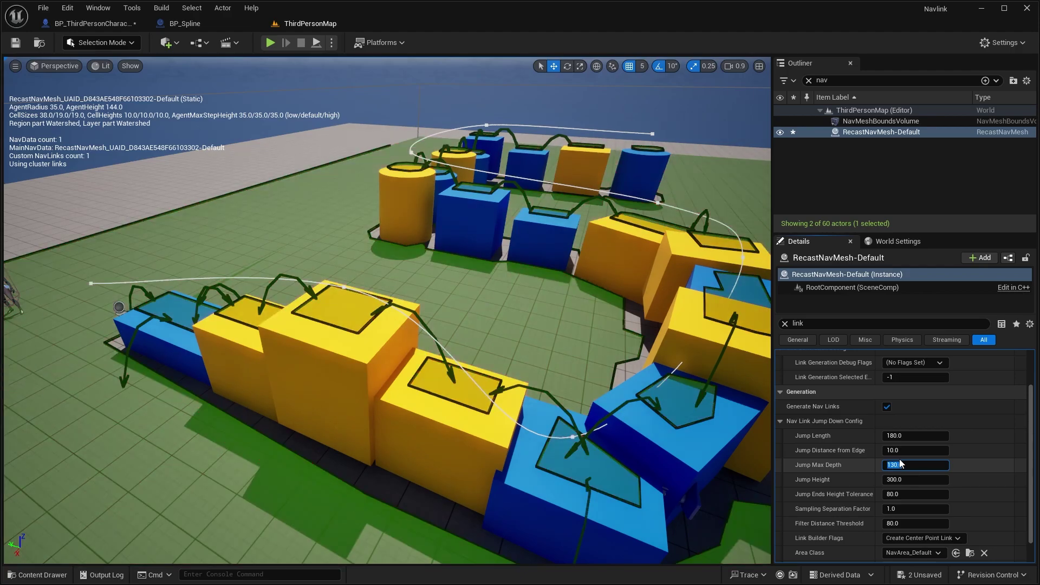
type("200")
key("Return")
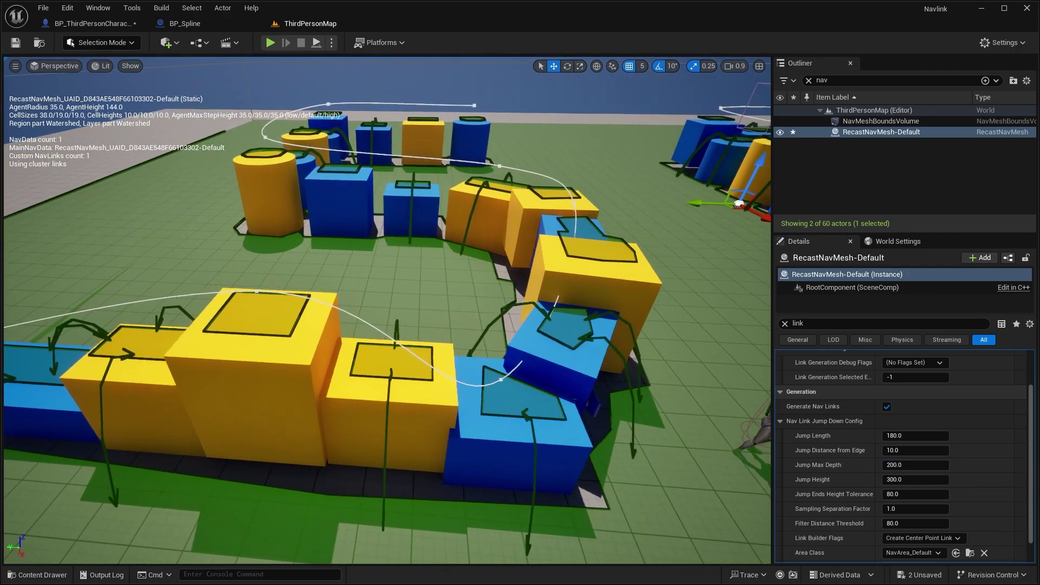
right_click_drag(421, 363, 520, 363)
right_click_drag(385, 366, 388, 364)
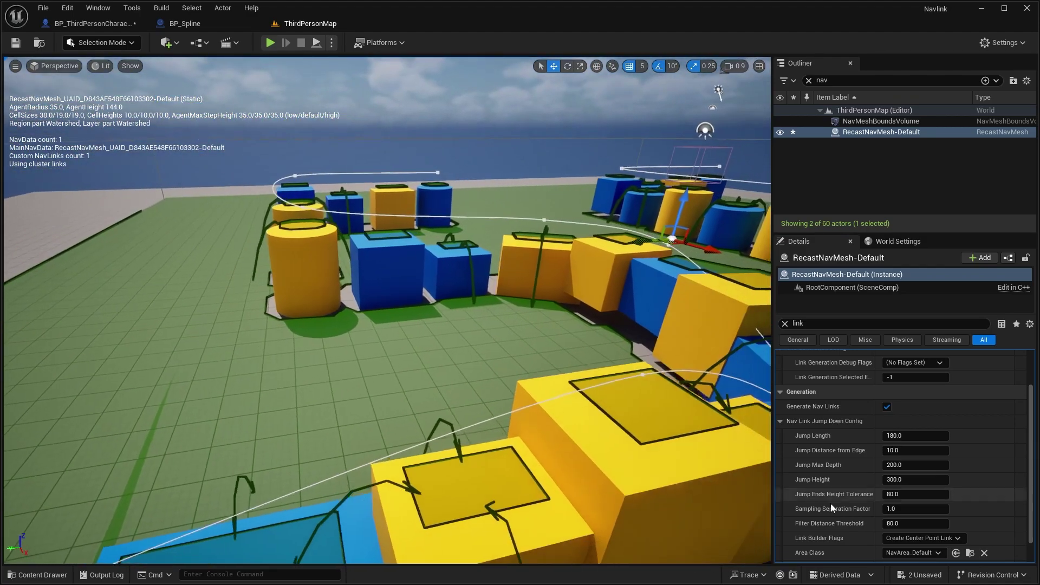
left_click(911, 462)
type("90")
key("Return")
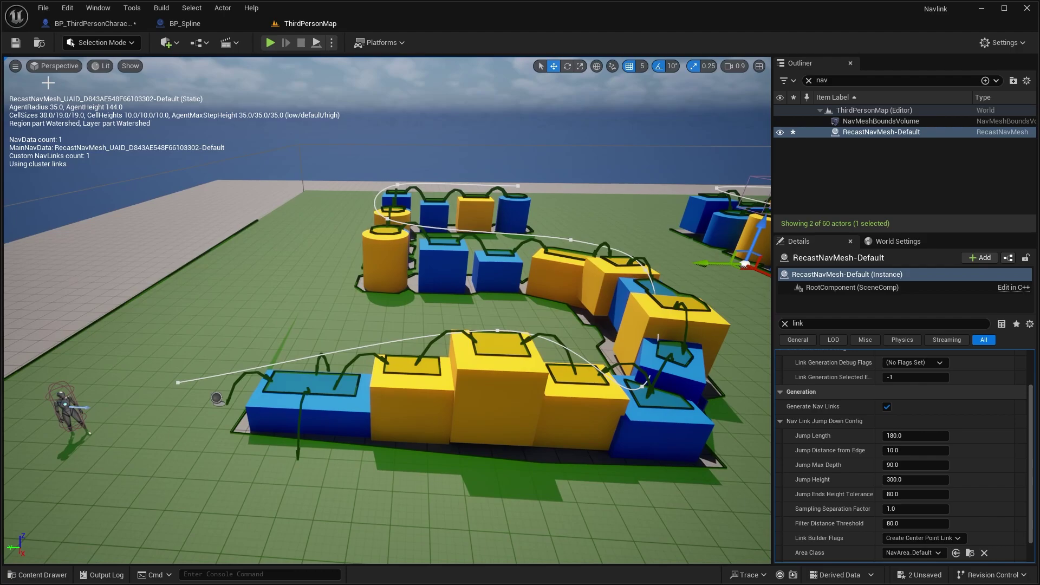
Save the ThirdPersonMap level and look over the nav links at the start of the block course
left_click(15, 43)
right_click_drag(348, 253, 374, 267)
right_click_drag(338, 370, 331, 326)
scroll(351, 344, "up", 3)
key("s")
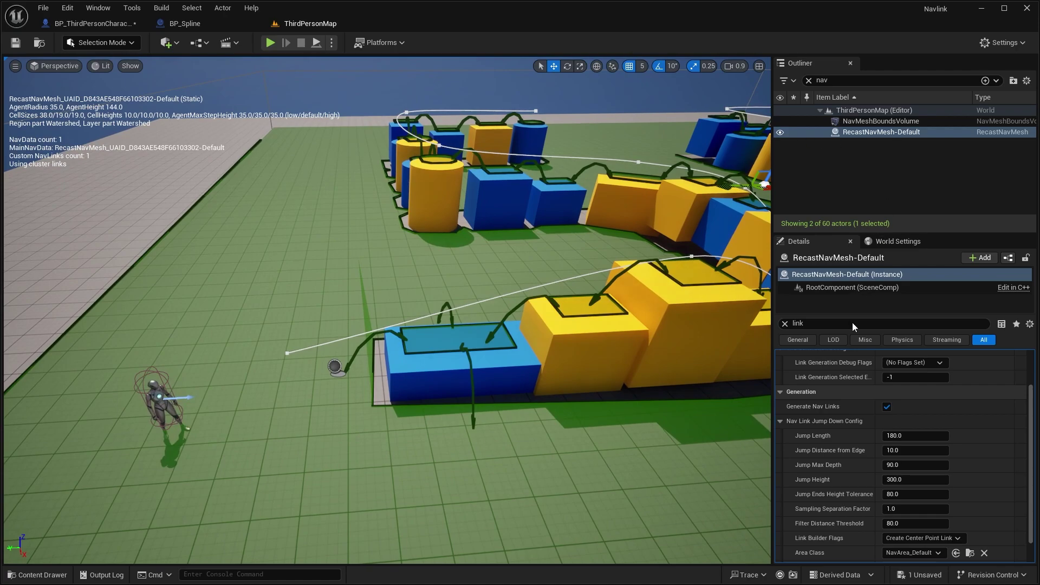
Clear the details search filter and dock the Content Browser in the layout, showing the Content folder
left_click(785, 324)
left_click(37, 574)
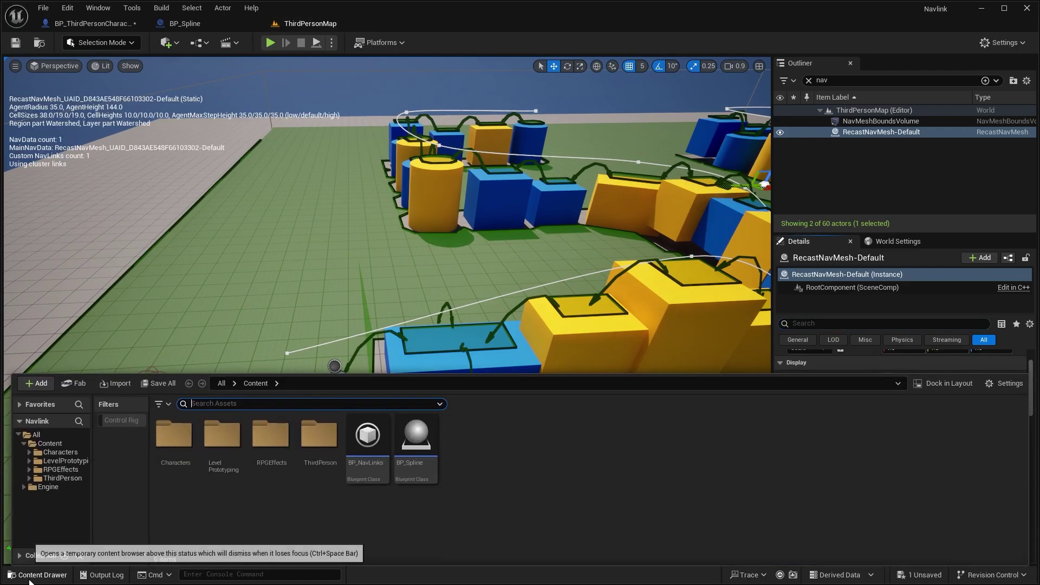
left_click(944, 387)
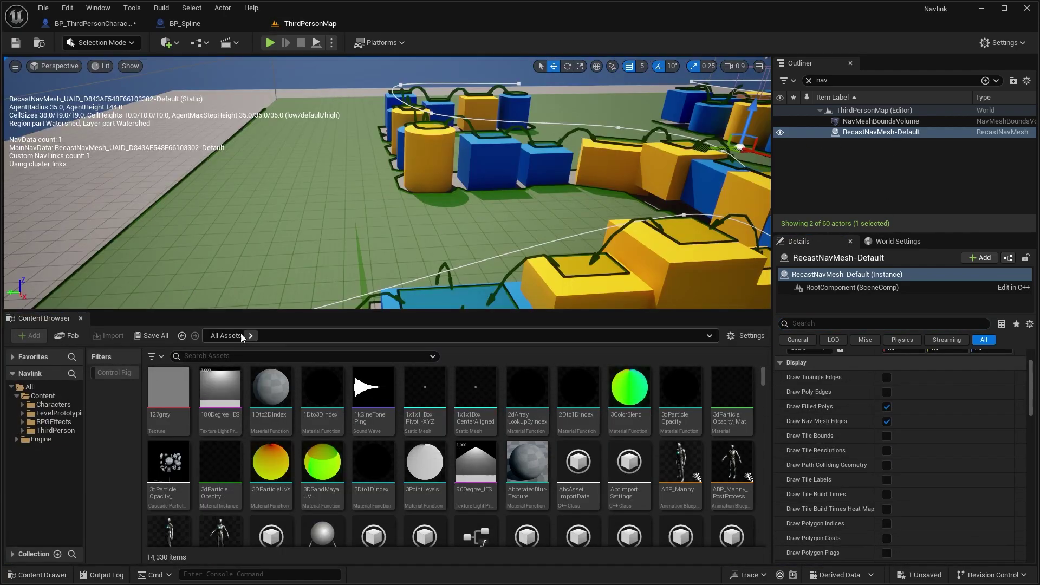
left_click(42, 396)
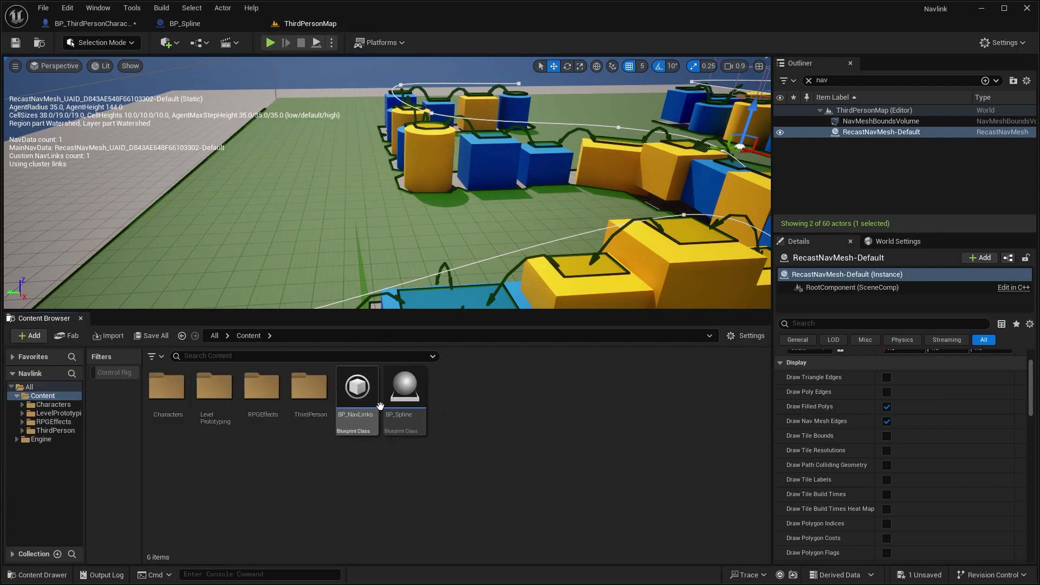
Start a new Blueprint class in the Content folder, searching for "generated" and choosing GeneratedNavLinksProxy as its parent class
right_click(496, 384)
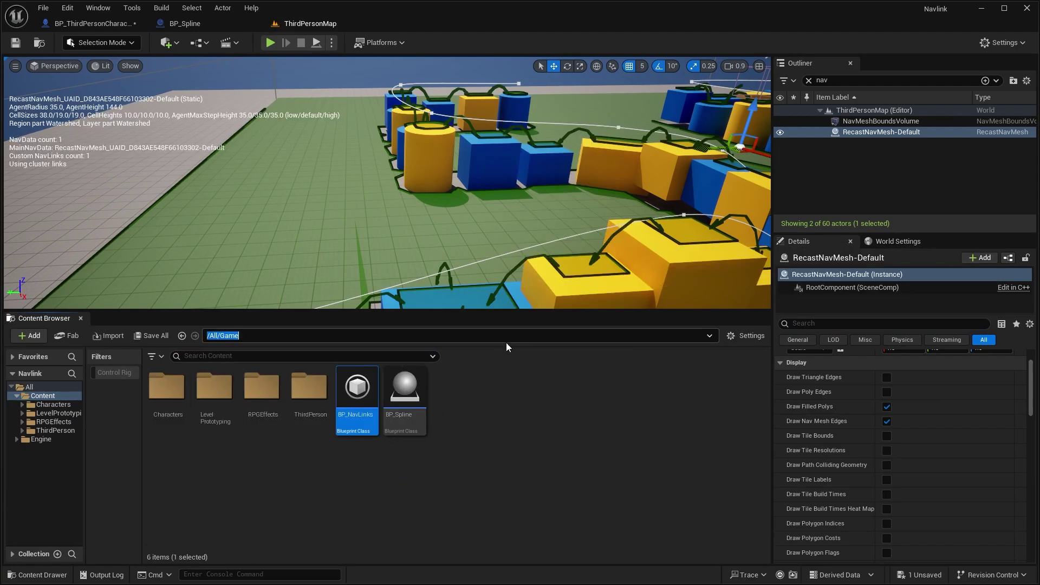
left_click(563, 239)
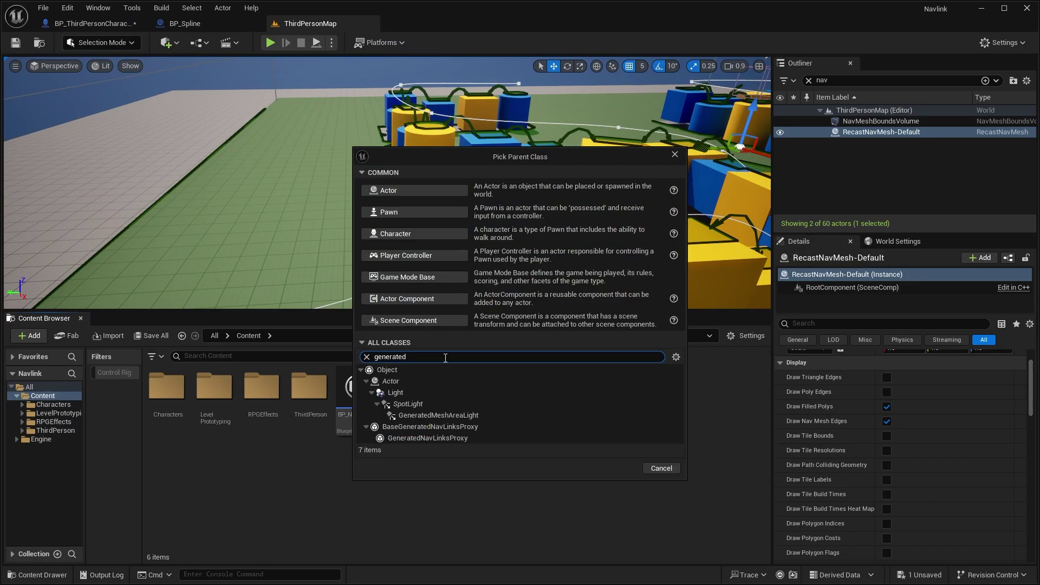
left_click(462, 439)
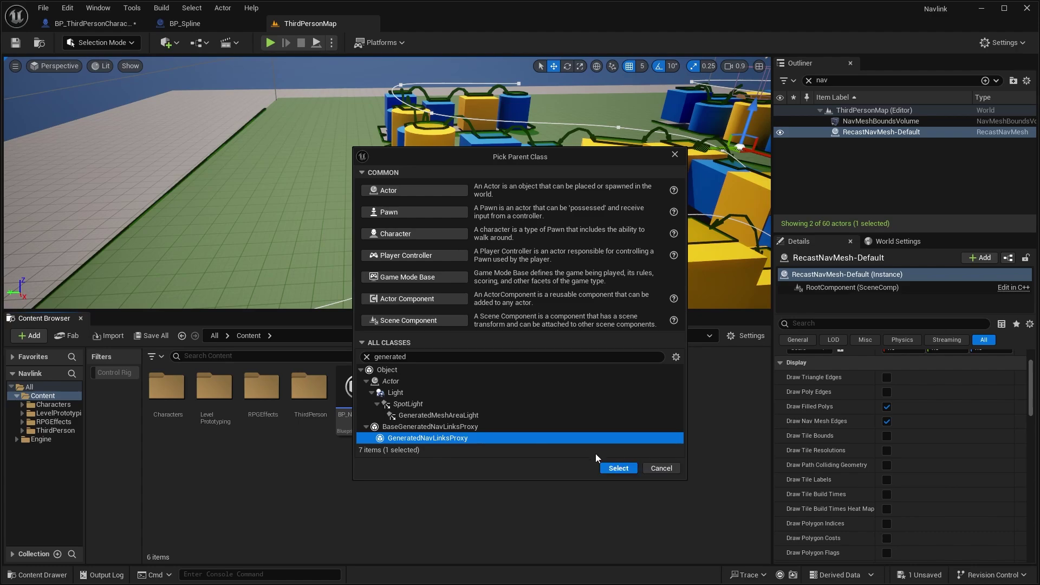
left_click(618, 468)
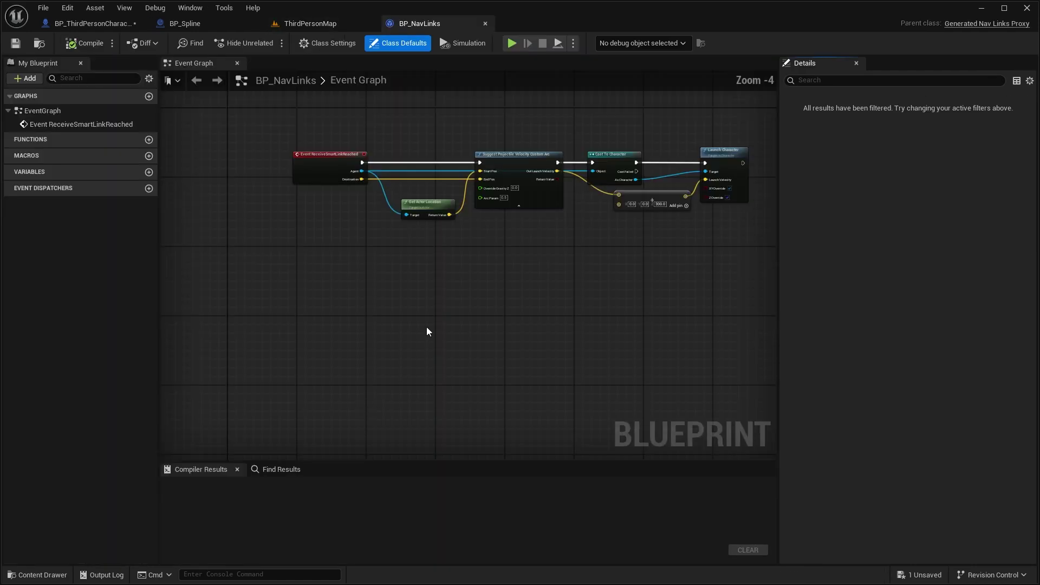
Examine the Event ReceiveSmartLinkReached and Suggest Projectile Velocity Custom Arc nodes in the BP_NavLinks event graph
scroll(513, 127, "up", 2)
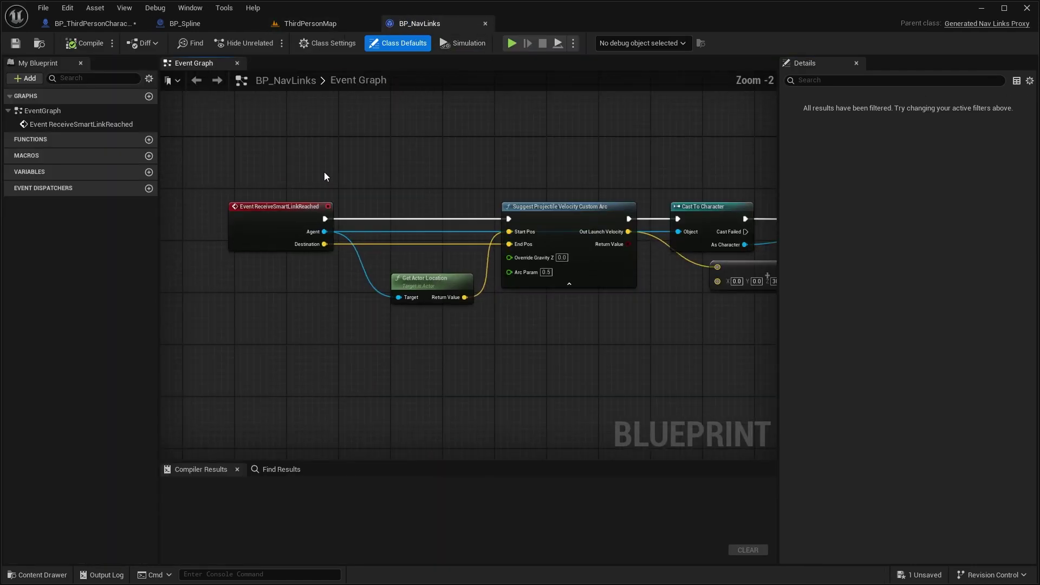
left_click(279, 216)
scroll(400, 190, "up", 2)
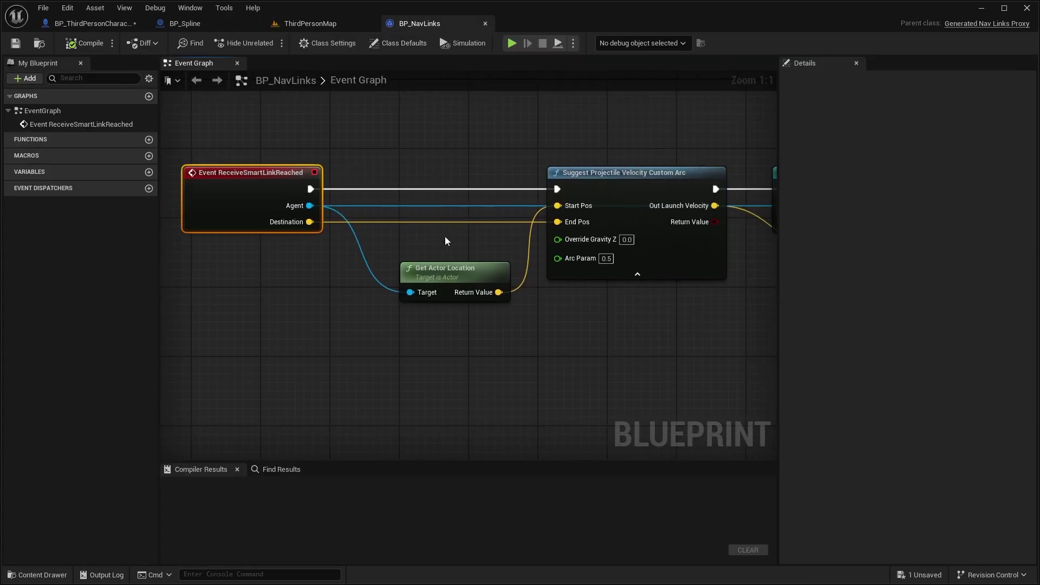
left_click(600, 174)
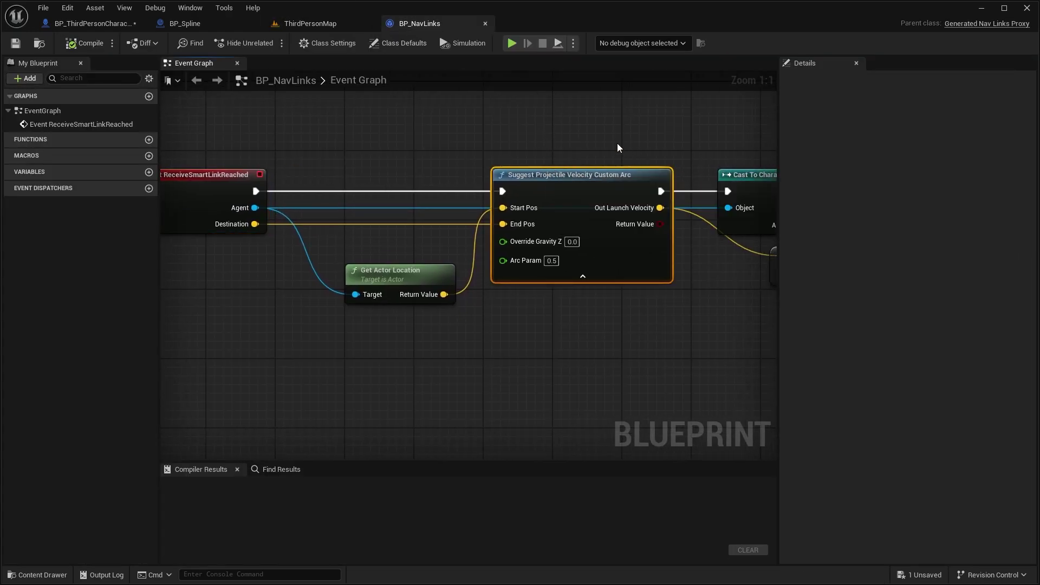
right_click_drag(290, 250, 380, 234)
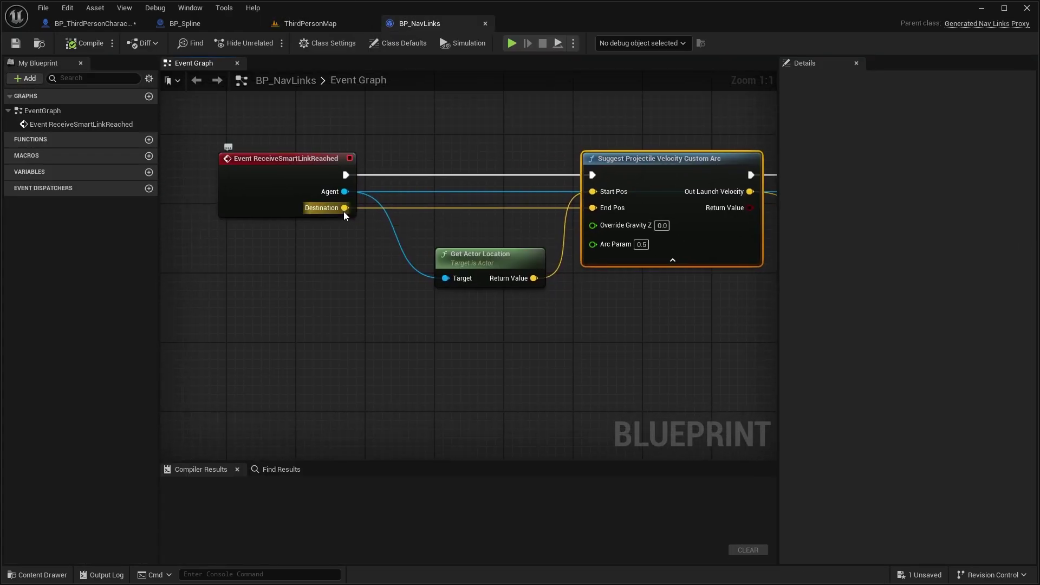
Compare the event's Agent and Destination outputs in BP_NavLinks with the nav link beside the first blue block in ThirdPersonMap
left_click(307, 23)
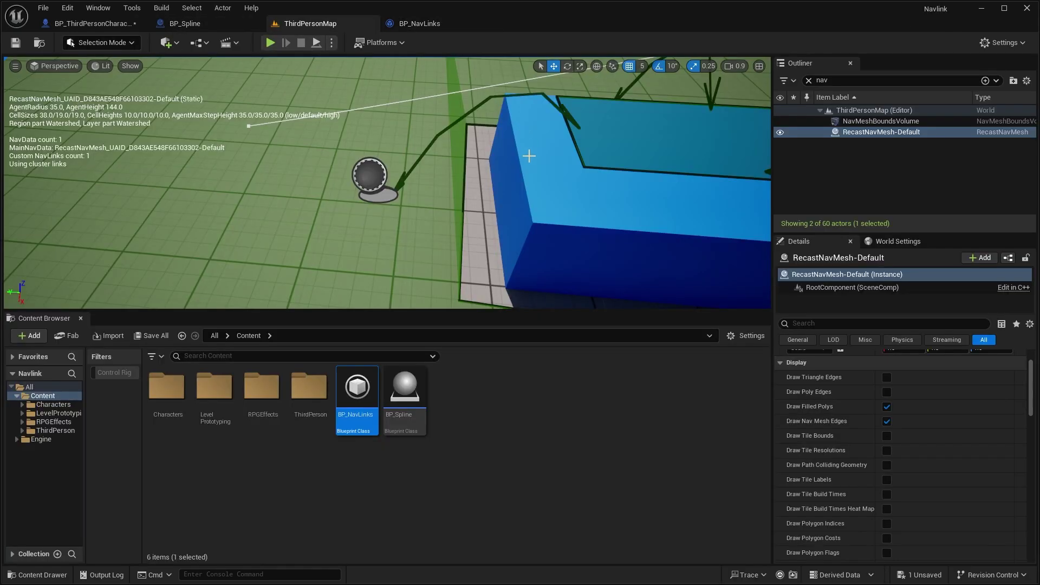
left_click(453, 24)
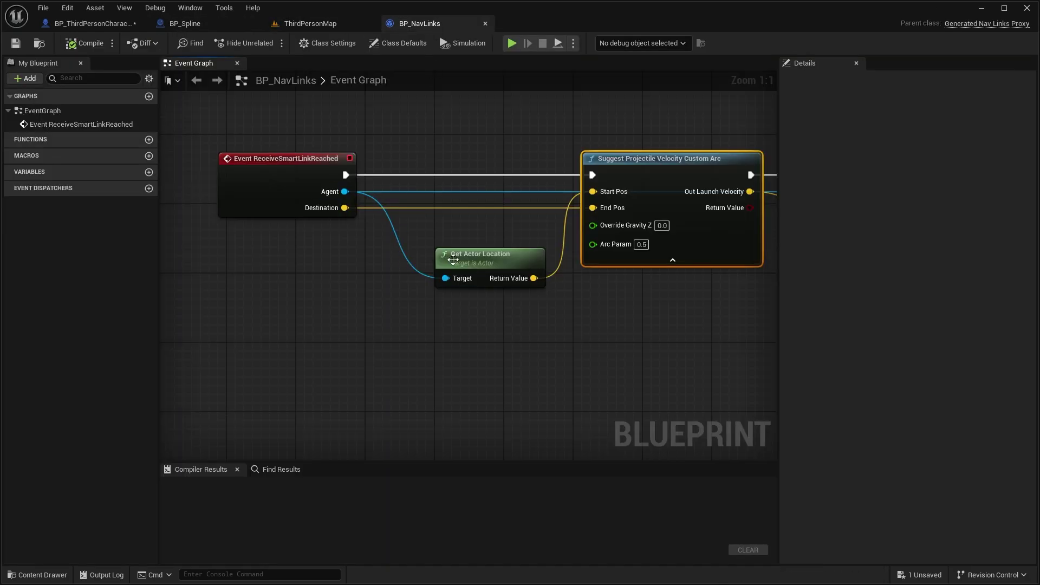
left_click(282, 23)
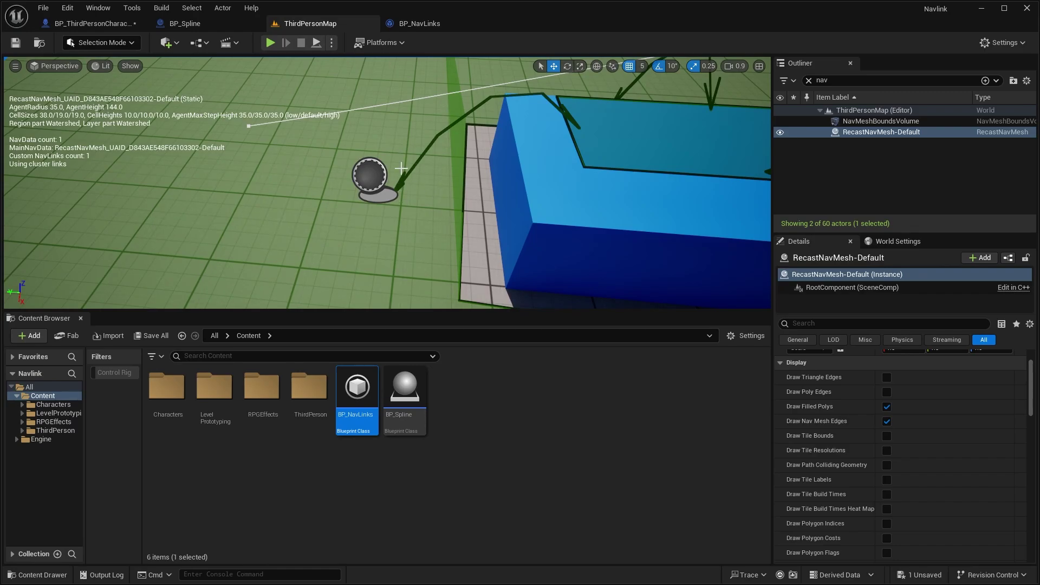
left_click(415, 22)
Examine the rest of the BP_NavLinks graph, from the suggested launch velocity through Cast To Character to Launch Character
right_click_drag(544, 115, 422, 132)
right_click_drag(568, 199, 410, 186)
left_click(566, 167)
right_click_drag(567, 169, 767, 174)
right_click_drag(541, 181, 255, 169)
left_click(684, 164)
Find the class settings of RecastNavMesh-Default in ThirdPersonMap and set its Link Proxy Class to BP_NavLinks
left_click(304, 23)
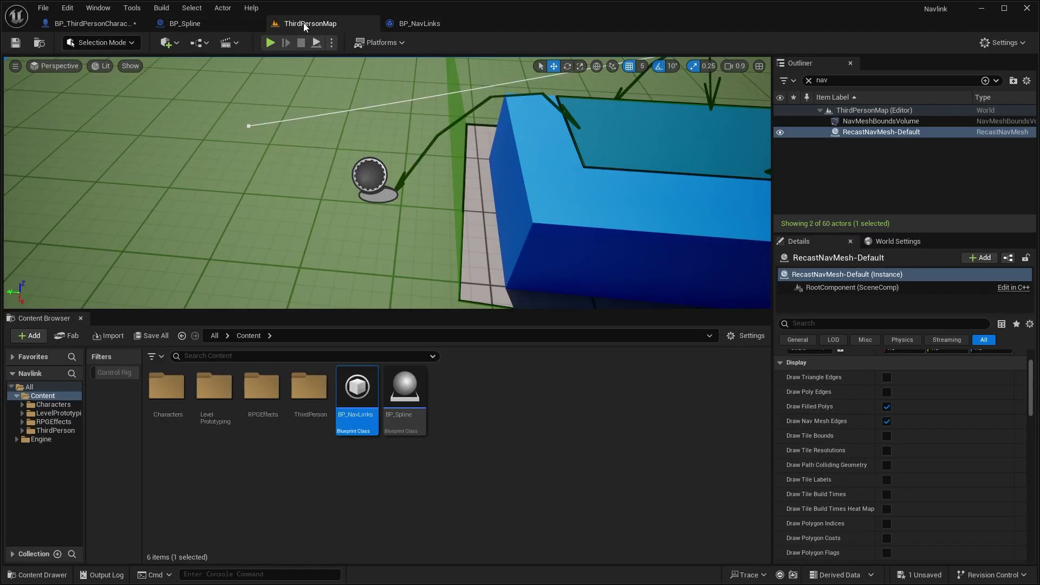
right_click_drag(374, 223, 383, 196)
scroll(374, 223, "down", 6)
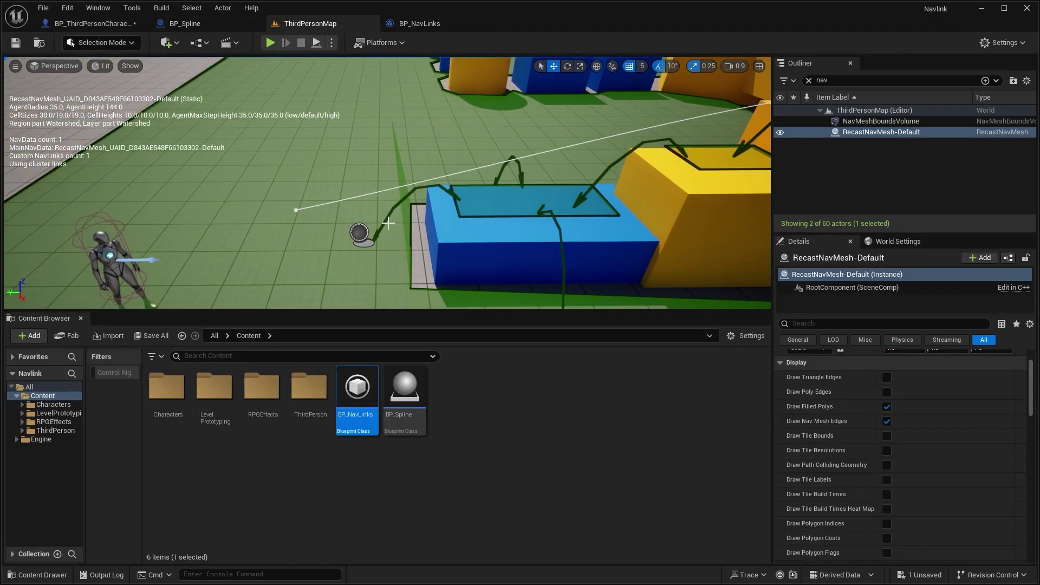
right_click_drag(467, 190, 846, 117)
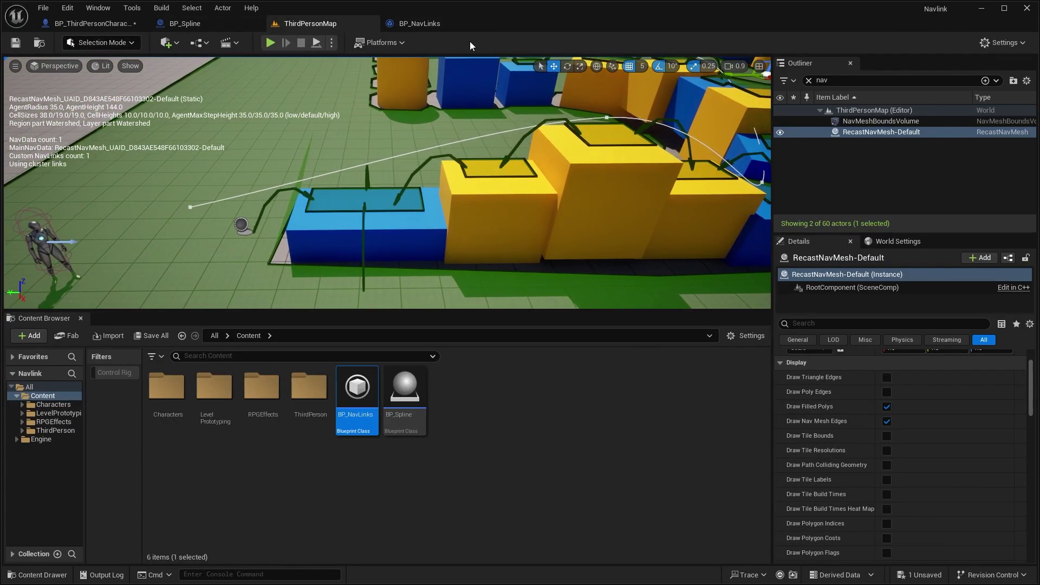
left_click(870, 134)
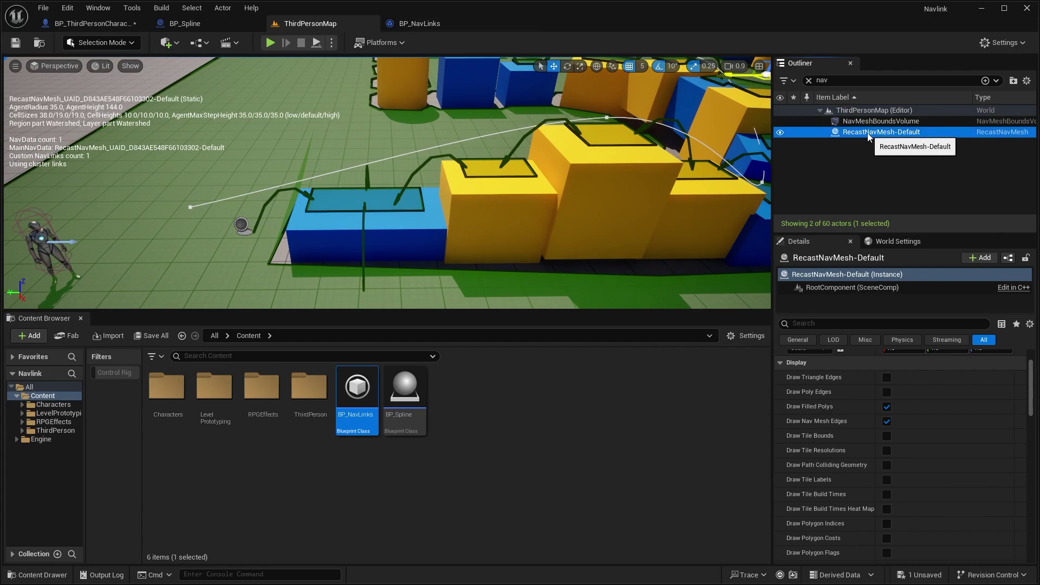
scroll(914, 438, "down", 15)
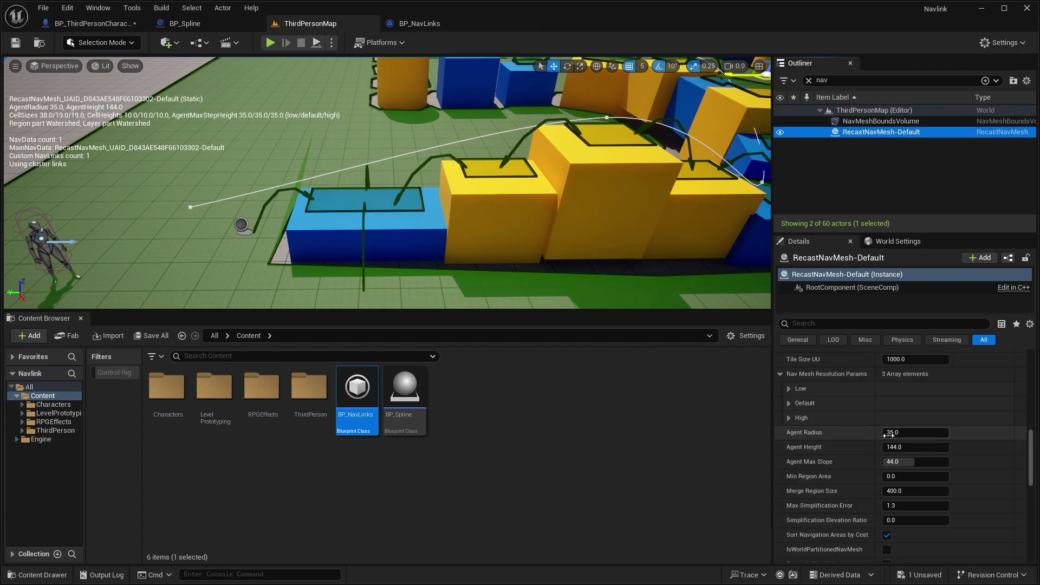
left_click(837, 323)
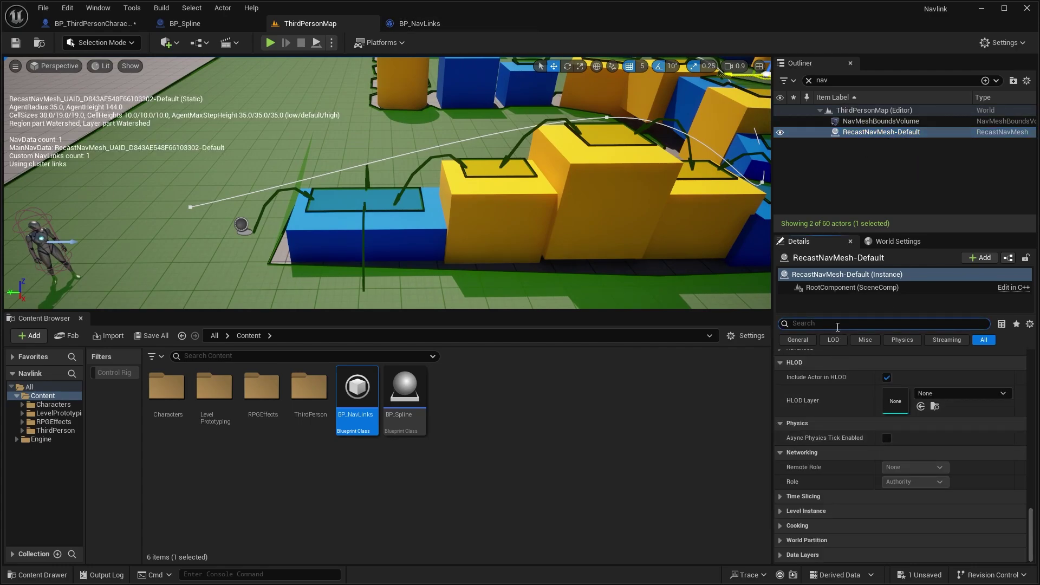
type("class")
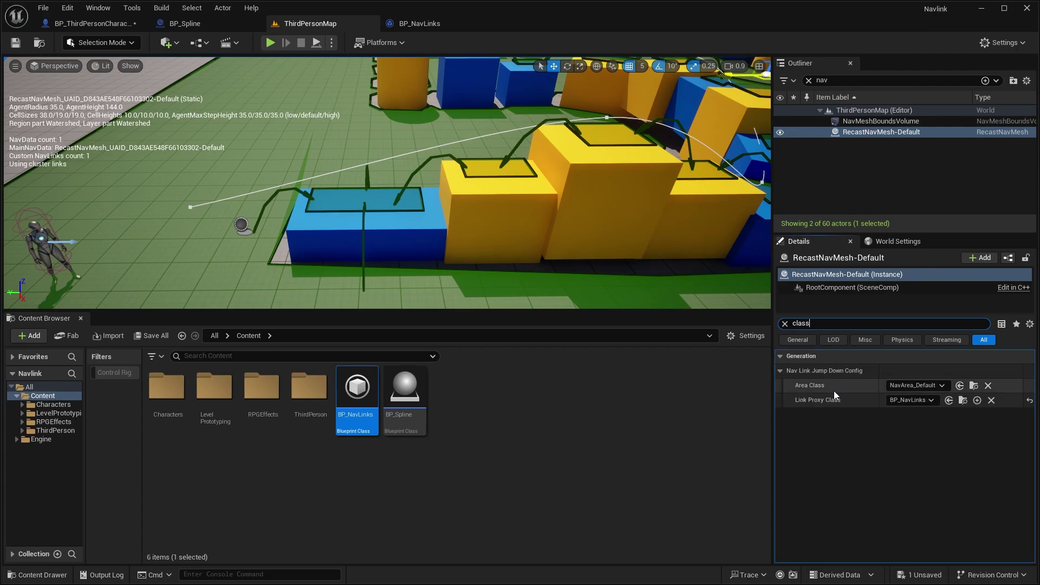
left_click(909, 400)
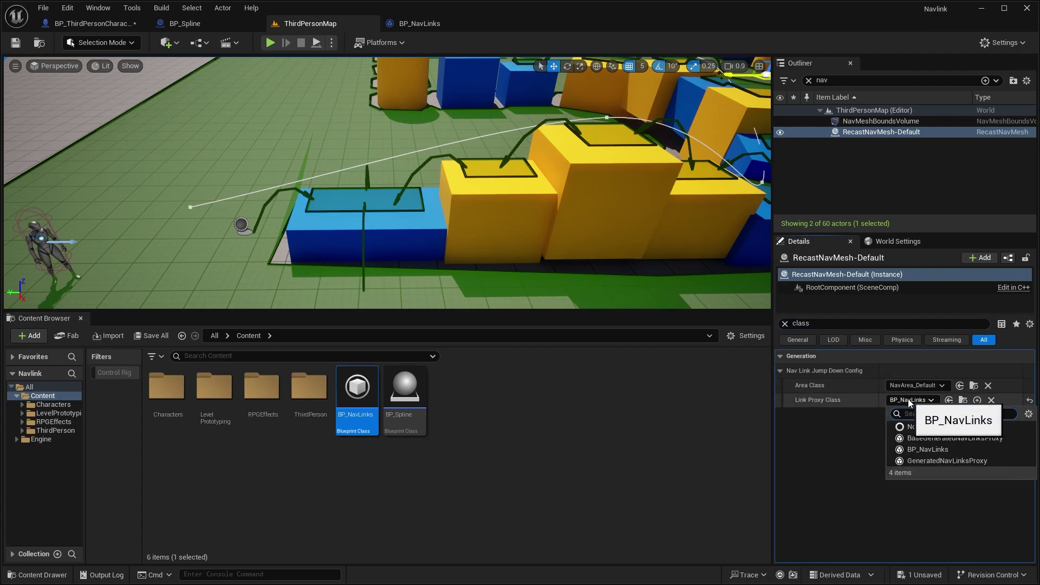
left_click(928, 450)
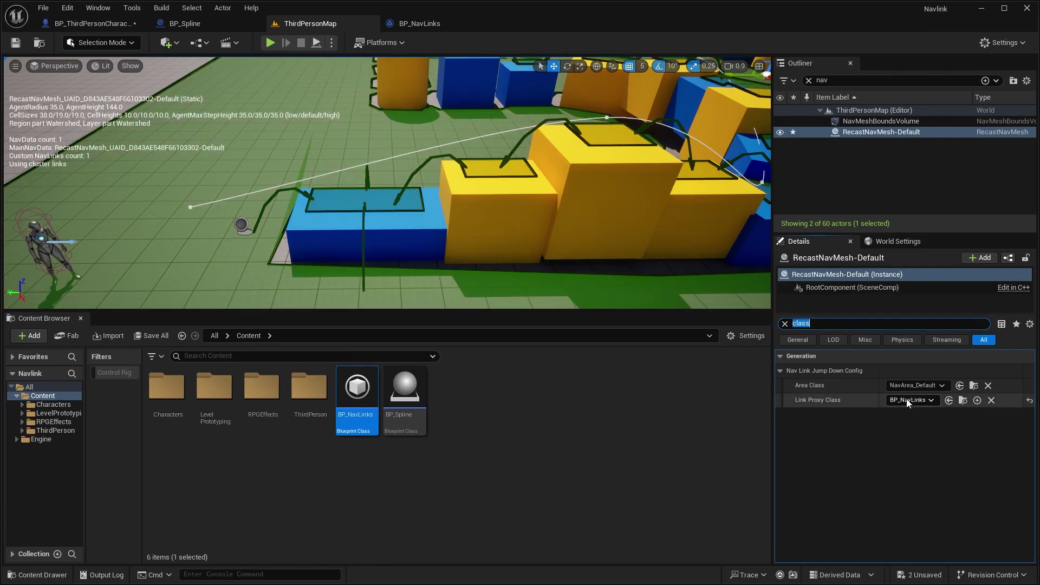
Simulate the level and watch the AI characters jump across the block courses using the generated nav links
right_click_drag(420, 201, 379, 209)
scroll(405, 204, "up", 3)
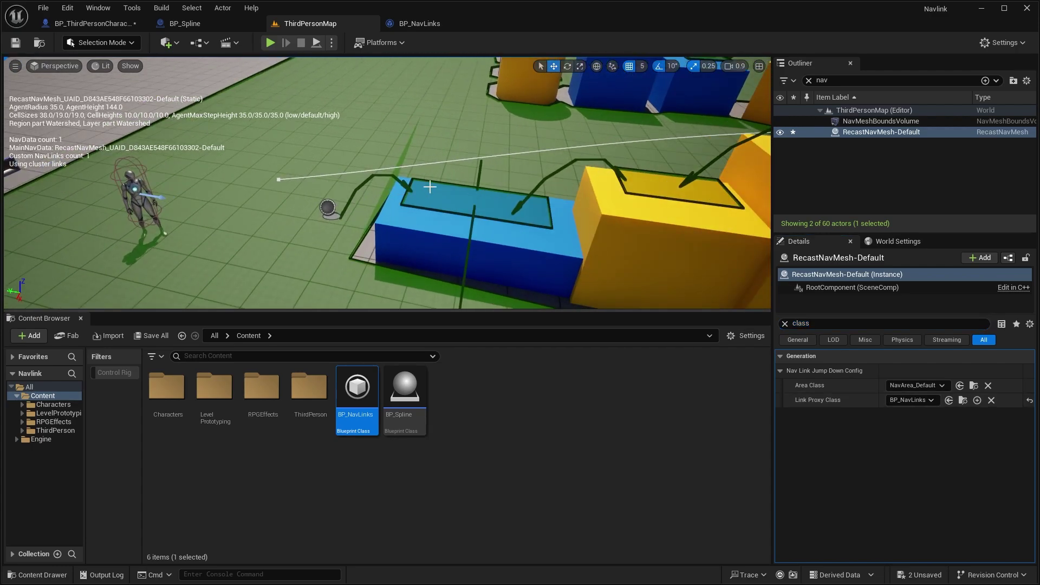
middle_click_drag(415, 193, 432, 194)
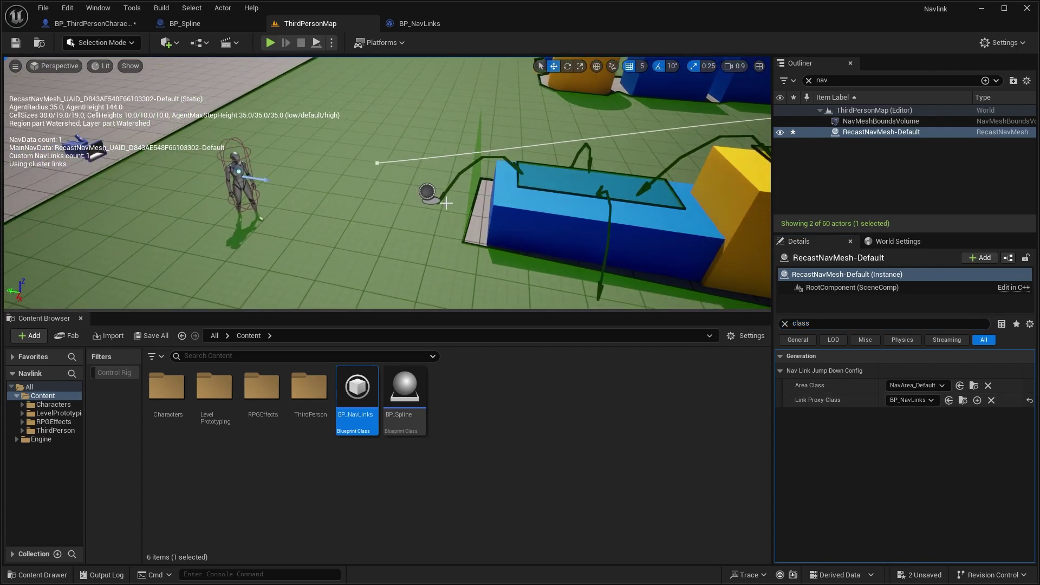
left_click_drag(521, 167, 547, 167)
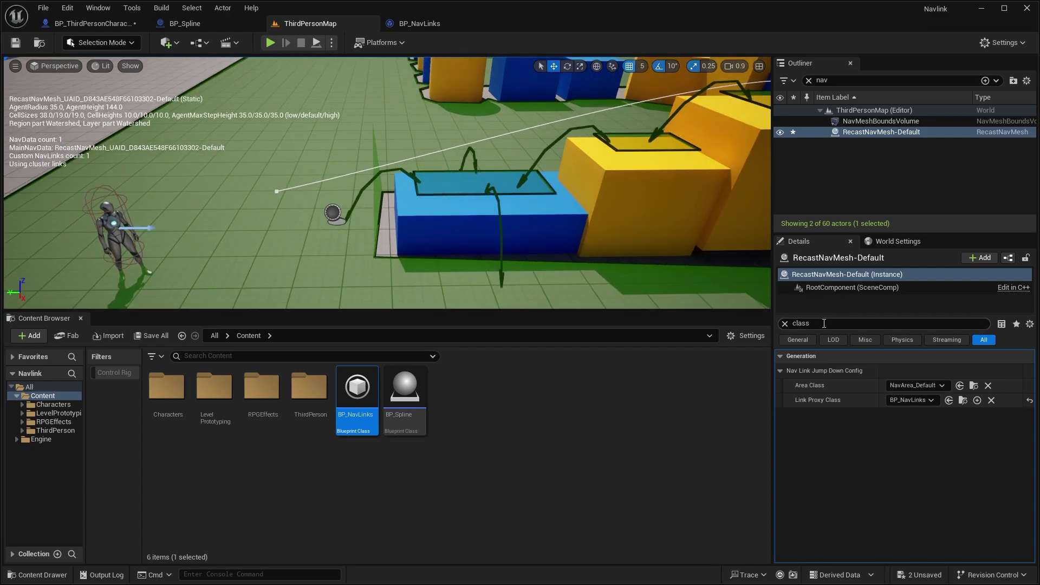
left_click(318, 45)
right_click_drag(437, 162, 461, 153)
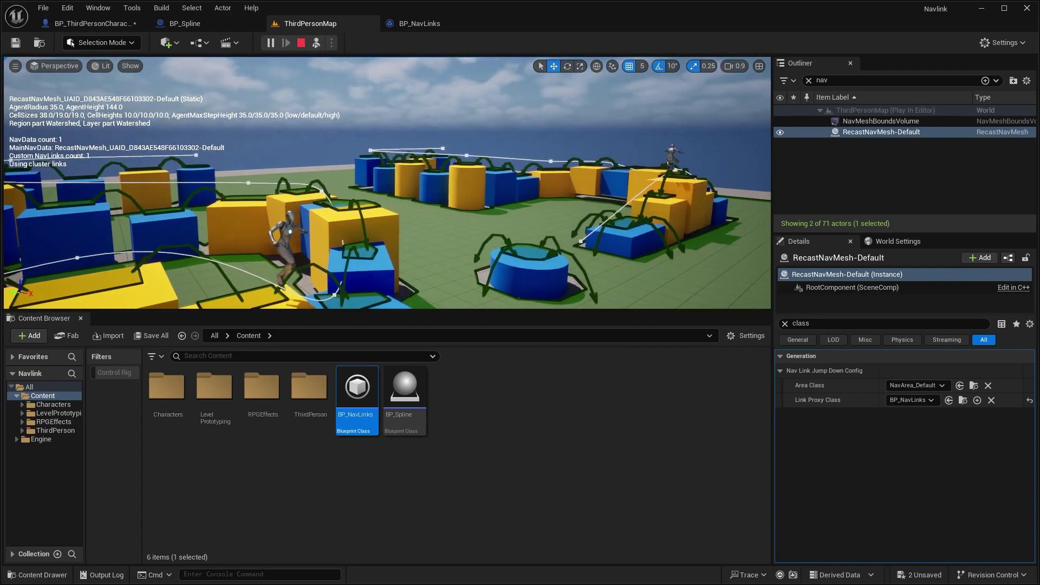